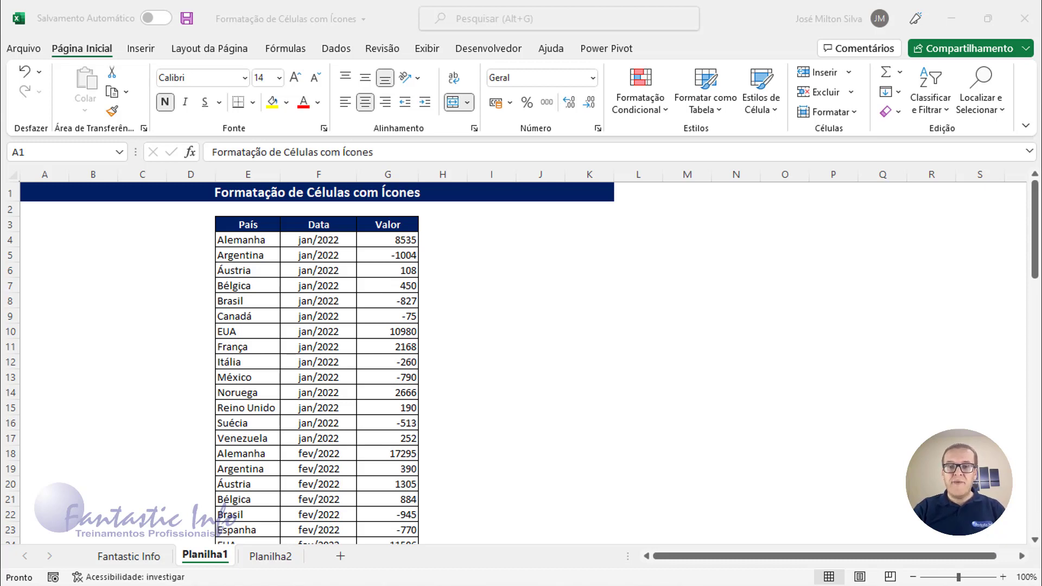
Leave conditional formatting unchanged and zoom the sheet in to 130%.
{"action": "left_click", "coordinate": [658, 103]}
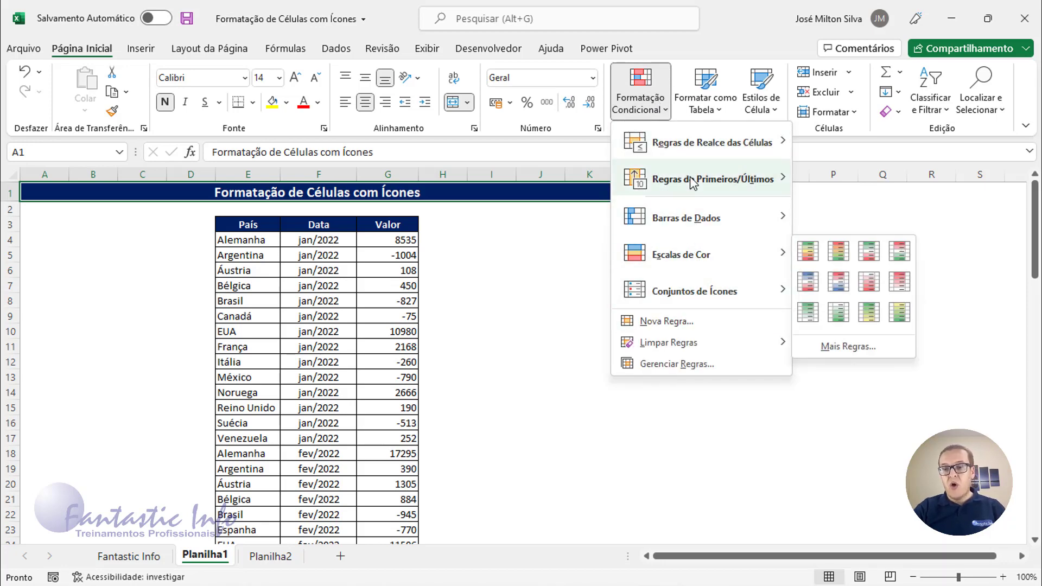
{"action": "mouse_move", "coordinate": [694, 290]}
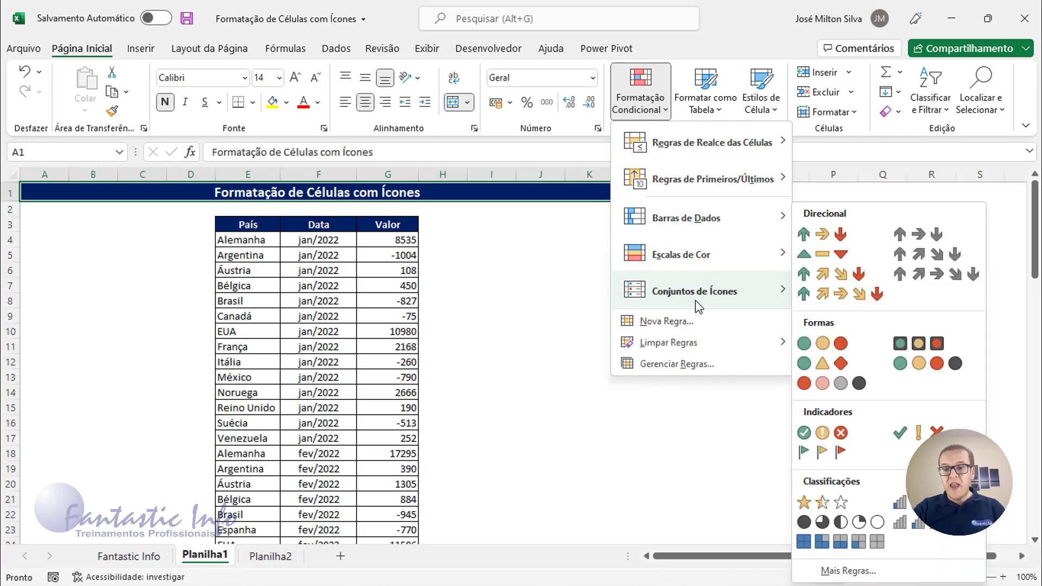
{"action": "left_click", "coordinate": [386, 241]}
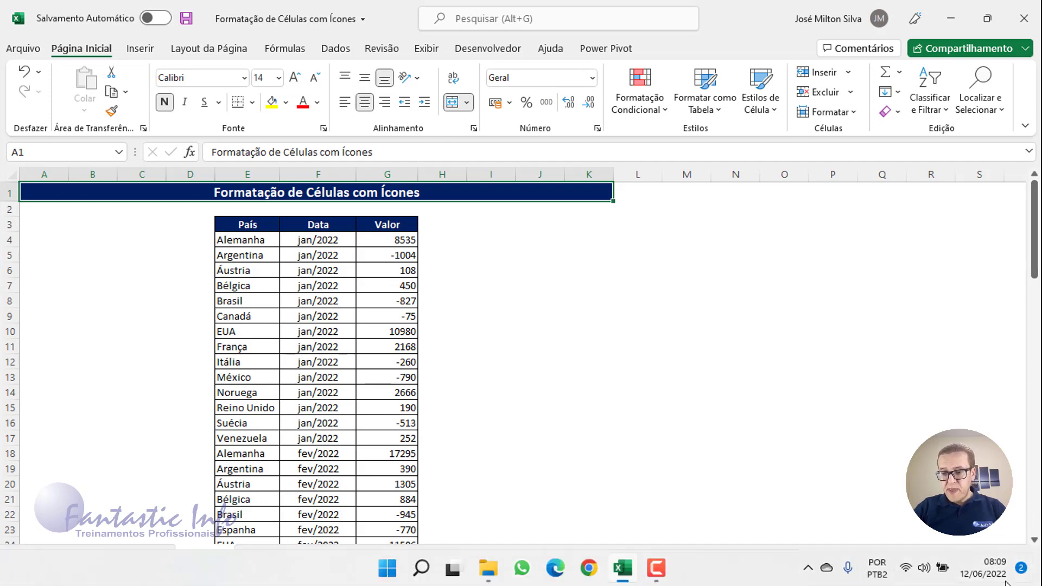
{"action": "left_click", "coordinate": [1003, 578]}
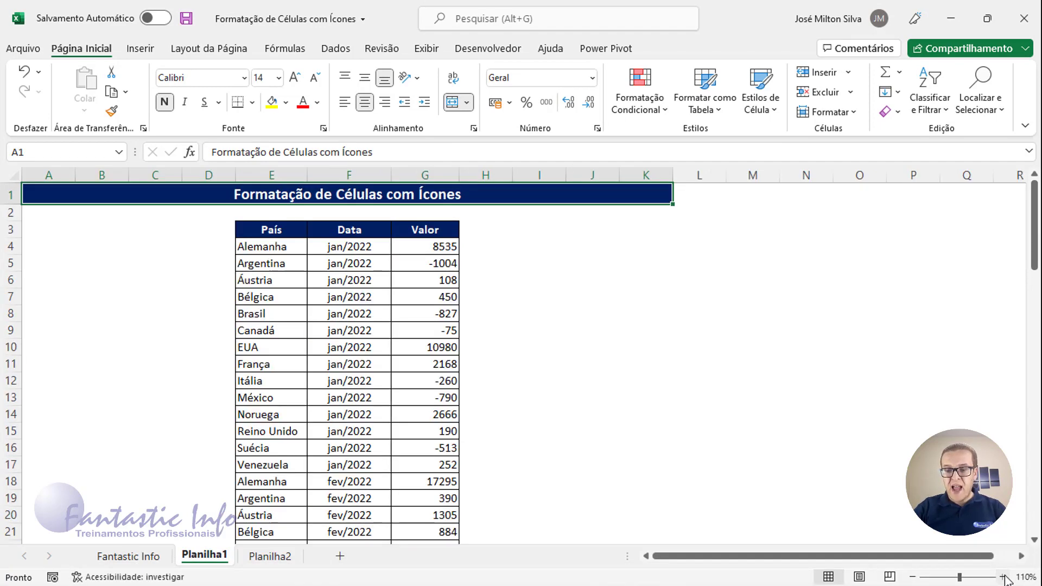
{"action": "left_click", "coordinate": [1003, 577]}
{"action": "left_click", "coordinate": [1004, 578]}
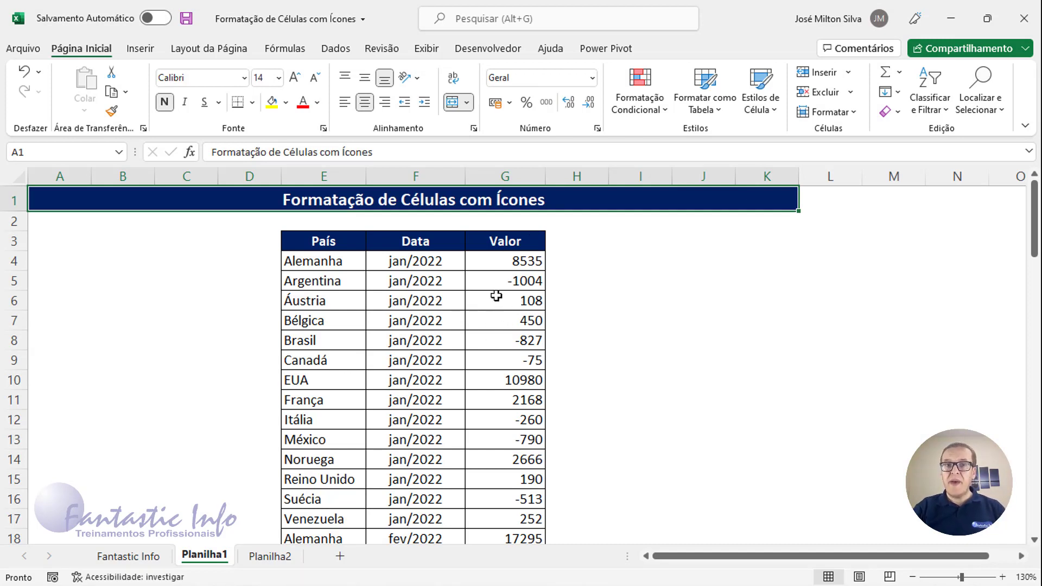
Select the Valor figures from G4 down to G82, then scroll back to the top.
{"action": "left_click", "coordinate": [502, 262]}
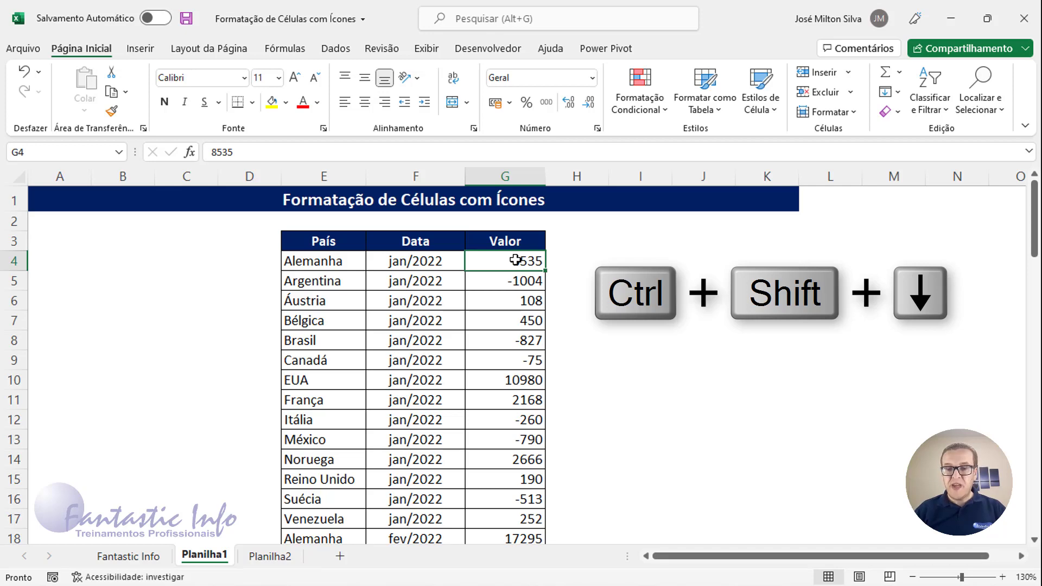
{"action": "key", "text": "ctrl+shift+Down"}
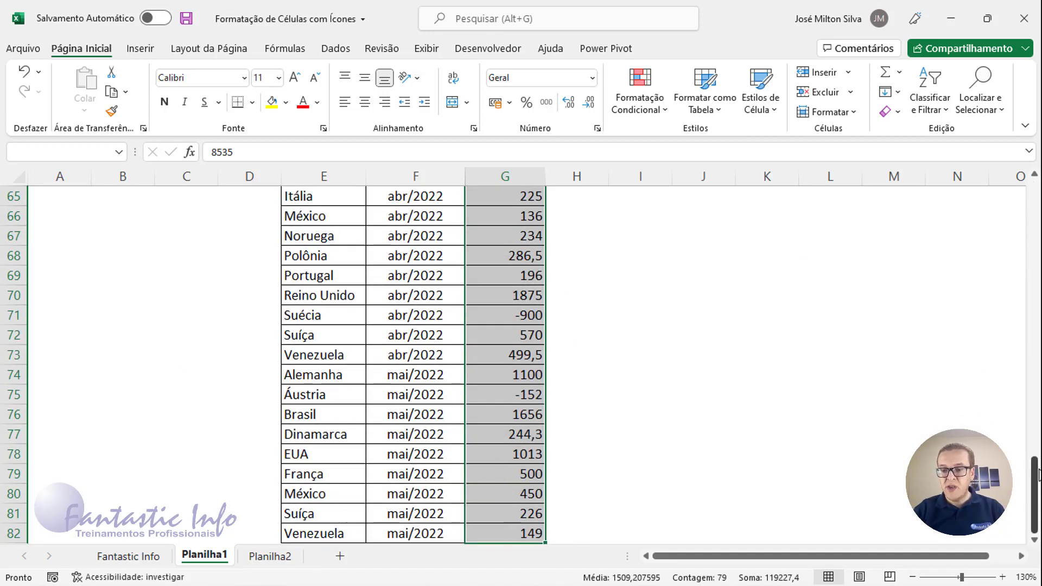
{"action": "scroll", "coordinate": [614, 205], "scroll_direction": "up", "scroll_amount": 20}
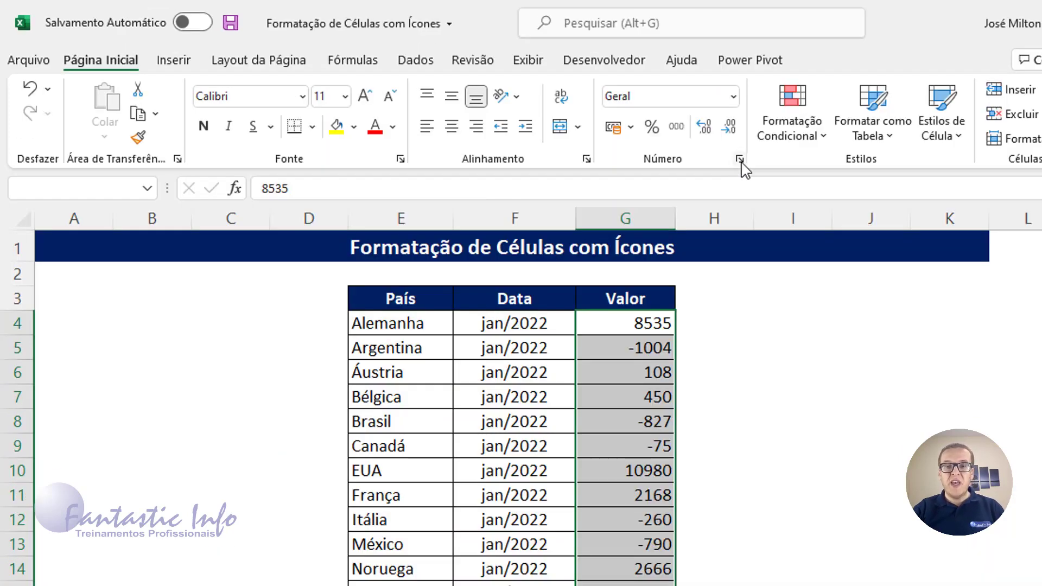
{"action": "left_click", "coordinate": [740, 160]}
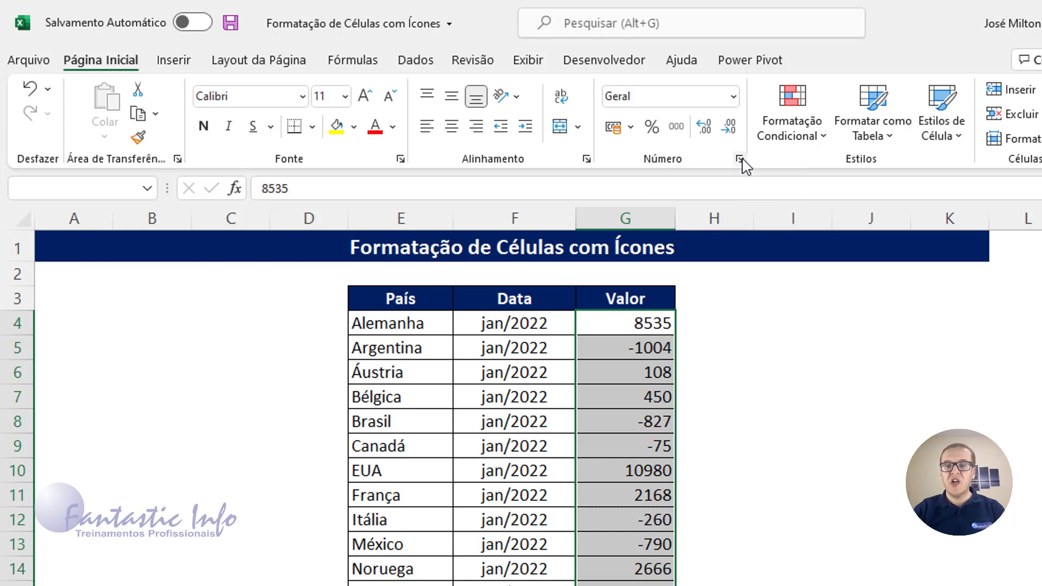
Open Formatar Células on the Personalizado category and delete the Geral format code.
{"action": "left_click", "coordinate": [740, 159]}
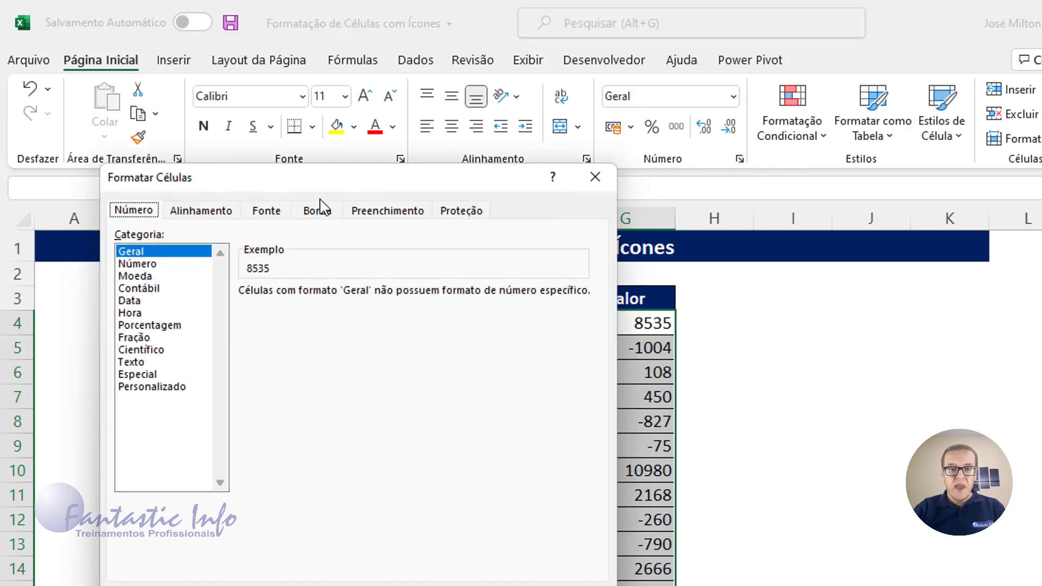
{"action": "mouse_move", "coordinate": [329, 191]}
{"action": "left_mouse_down"}
{"action": "mouse_move", "coordinate": [315, 167]}
{"action": "mouse_move", "coordinate": [323, 163]}
{"action": "left_mouse_up"}
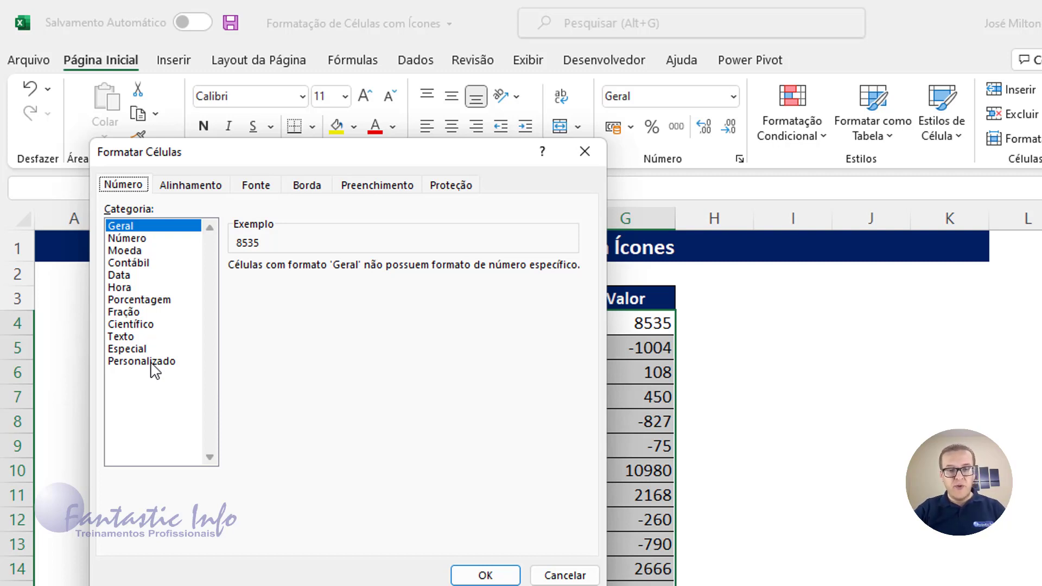
{"action": "left_click", "coordinate": [142, 361]}
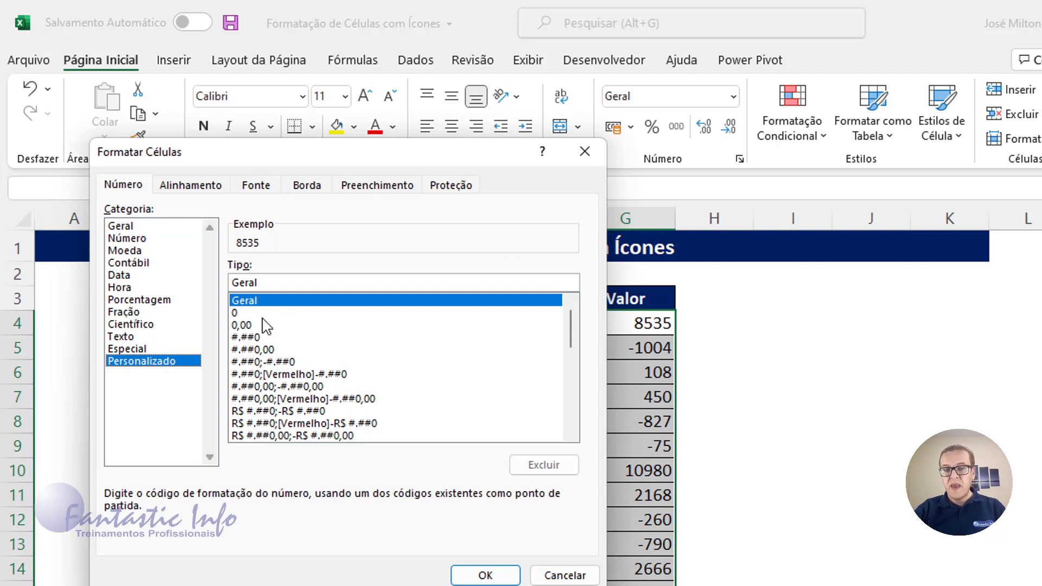
{"action": "double_click", "coordinate": [272, 284]}
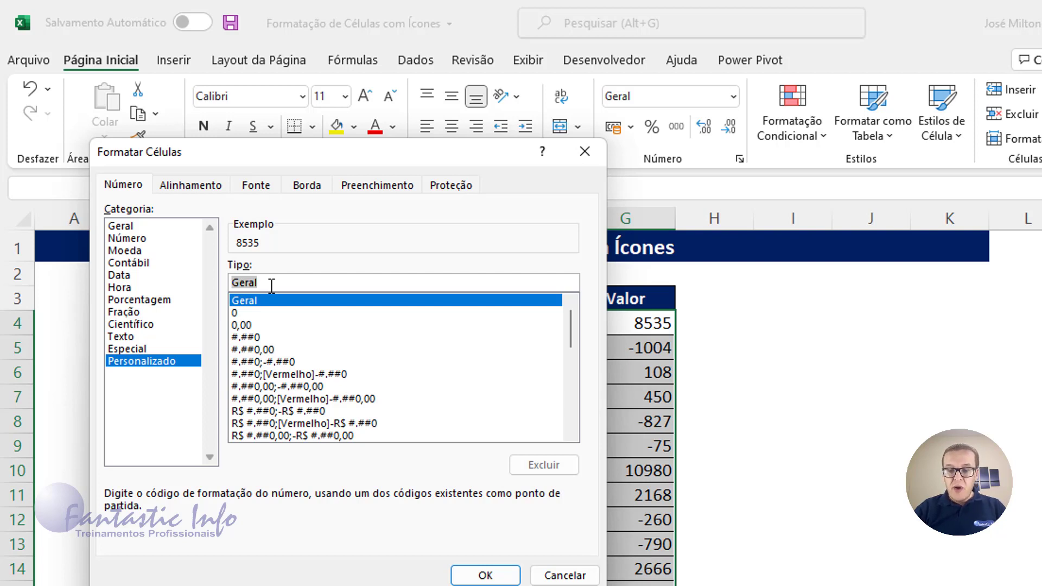
{"action": "key", "text": "Delete"}
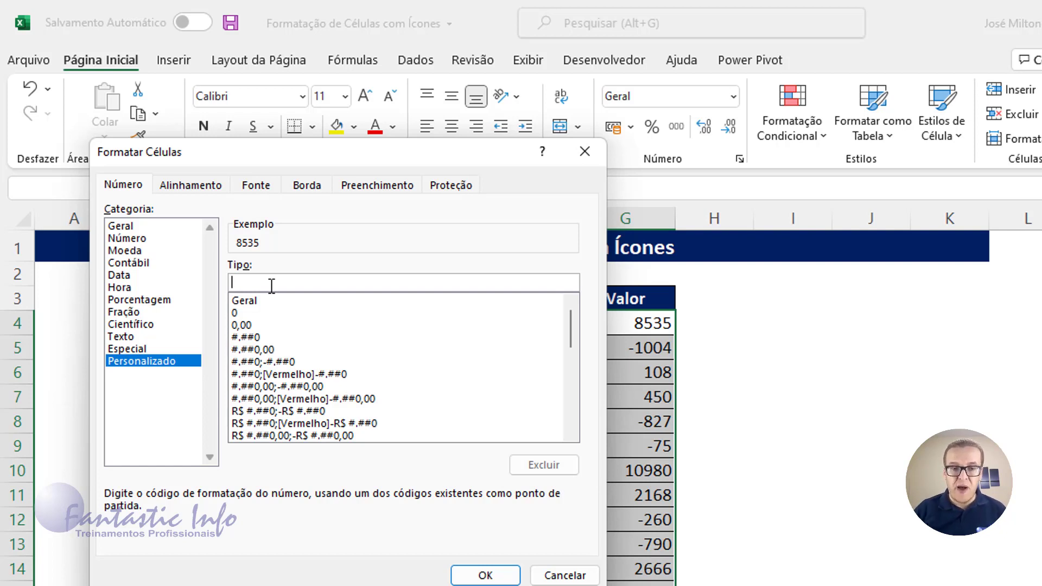
Type the positive section '[Verde] #.##0,00 ▲' as the custom format code.
{"action": "type", "text": "["}
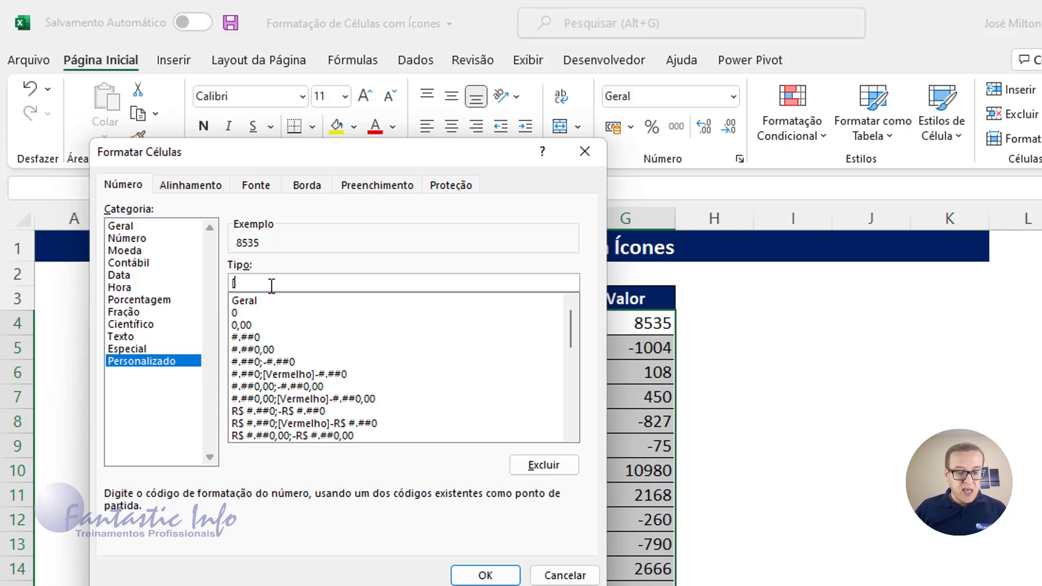
{"action": "type", "text": "Verde"}
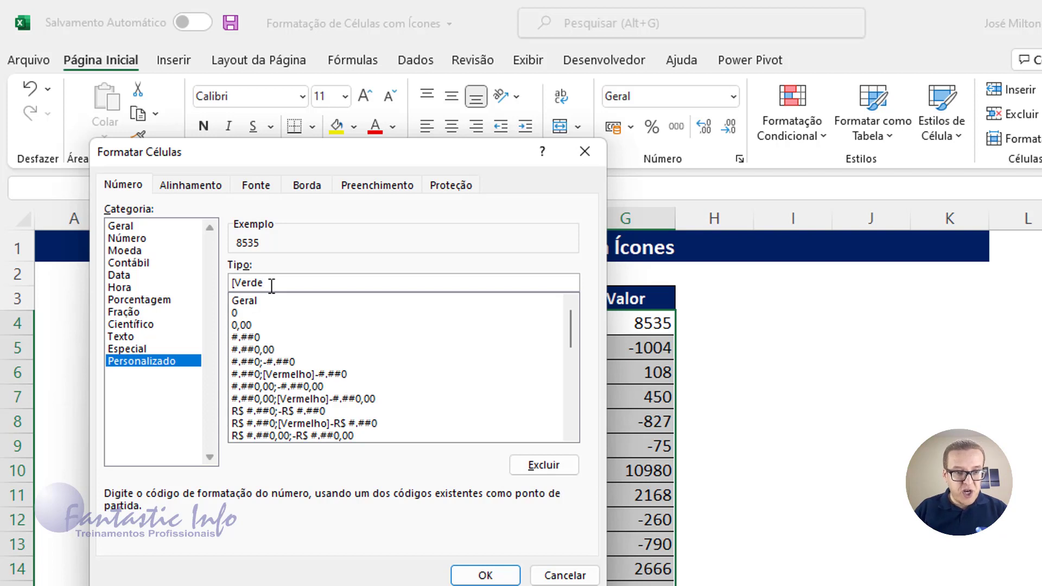
{"action": "type", "text": "]"}
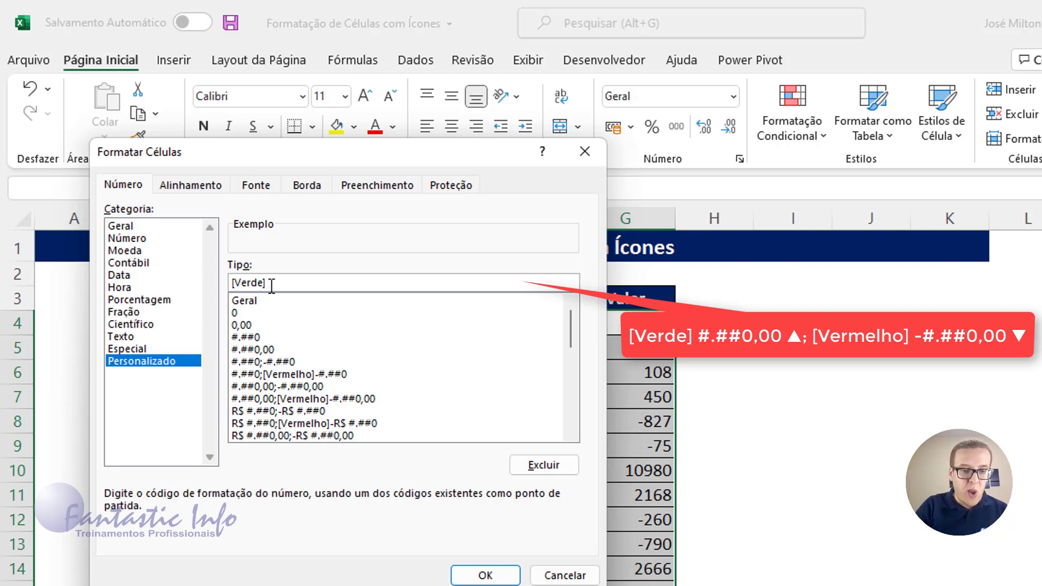
{"action": "type", "text": "#"}
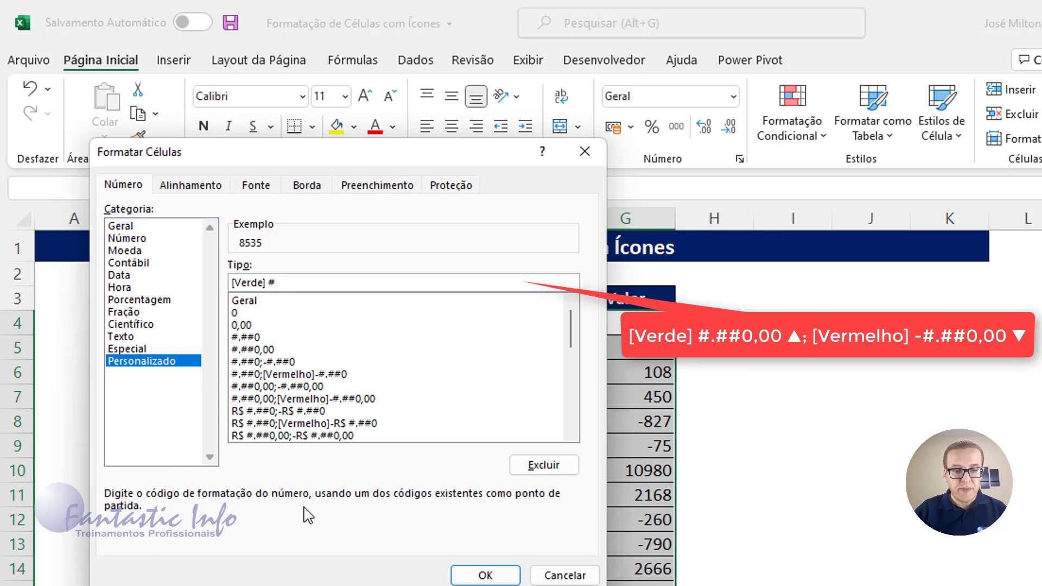
{"action": "type", "text": "."}
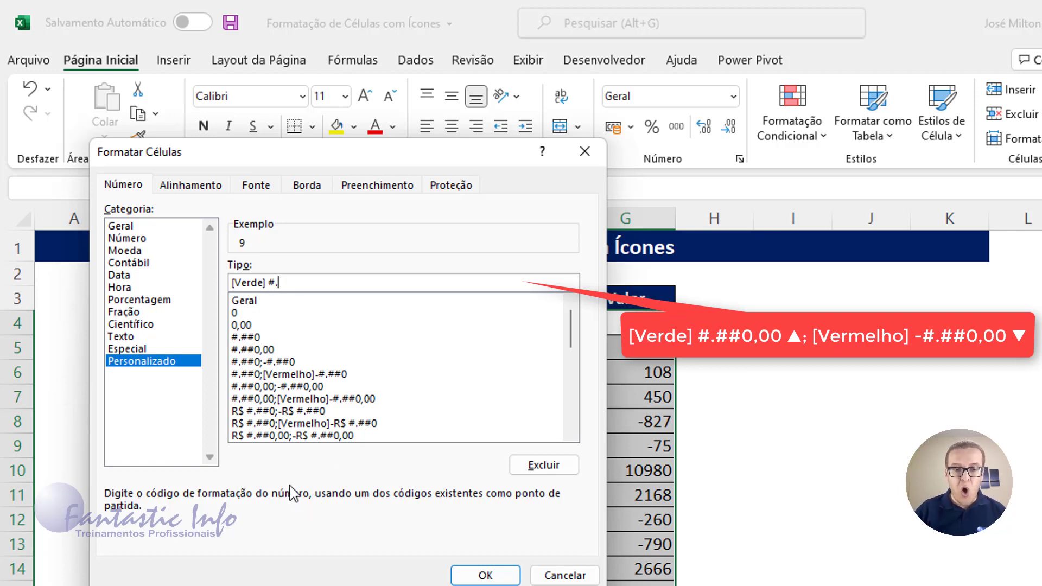
{"action": "type", "text": "#"}
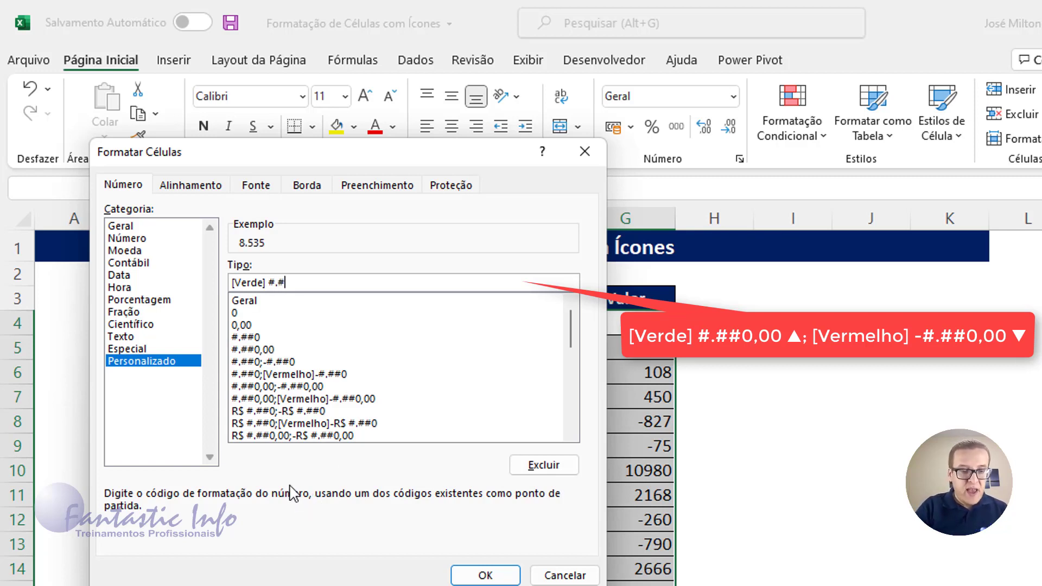
{"action": "type", "text": "#"}
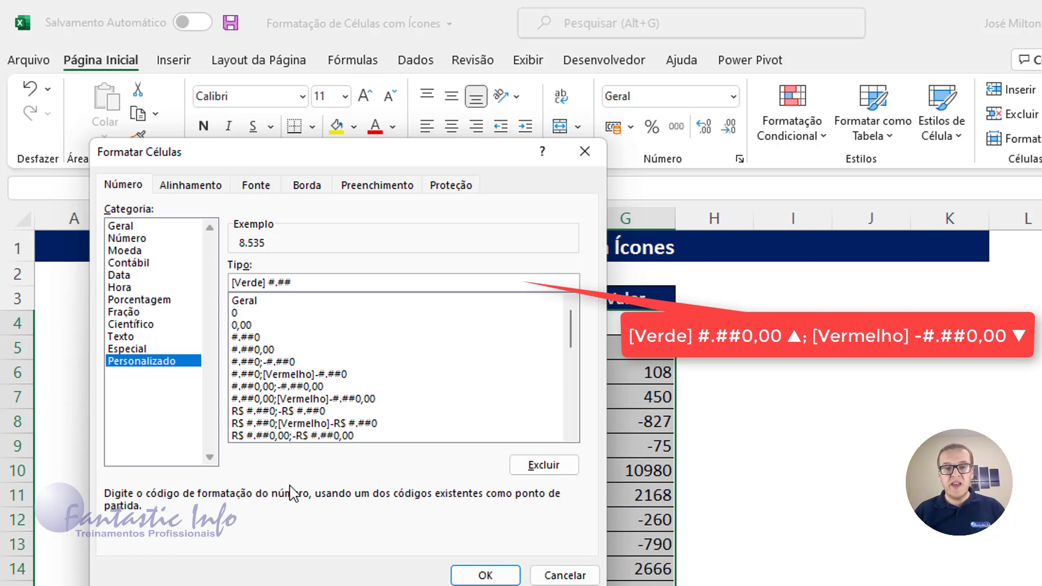
{"action": "type", "text": "0"}
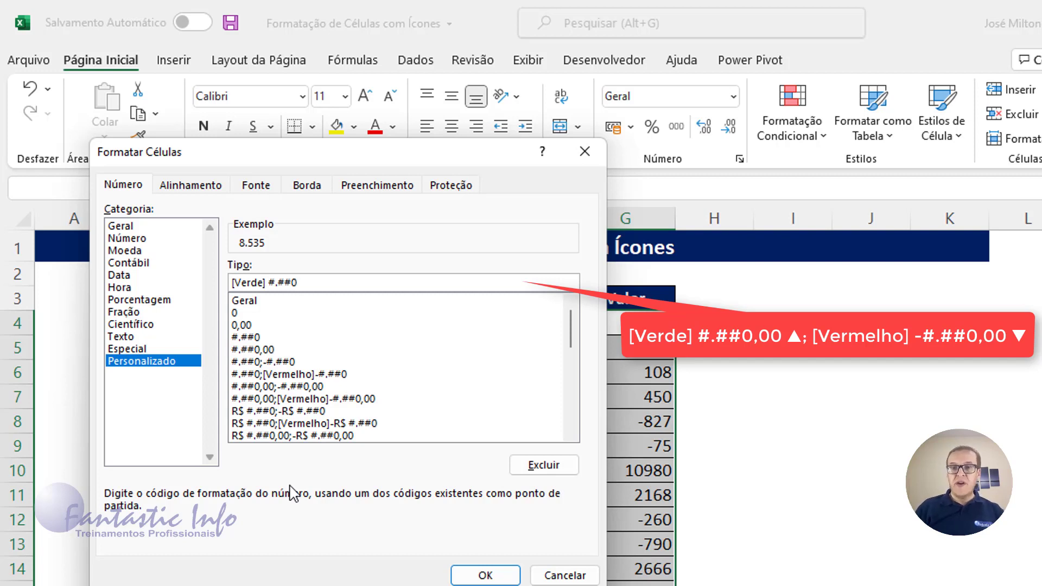
{"action": "type", "text": ","}
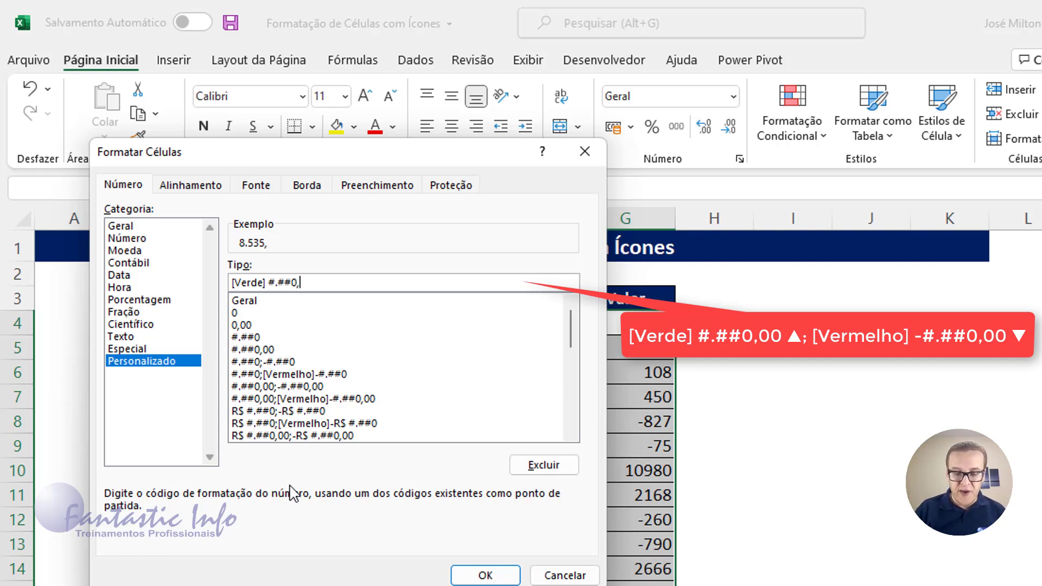
{"action": "type", "text": "00"}
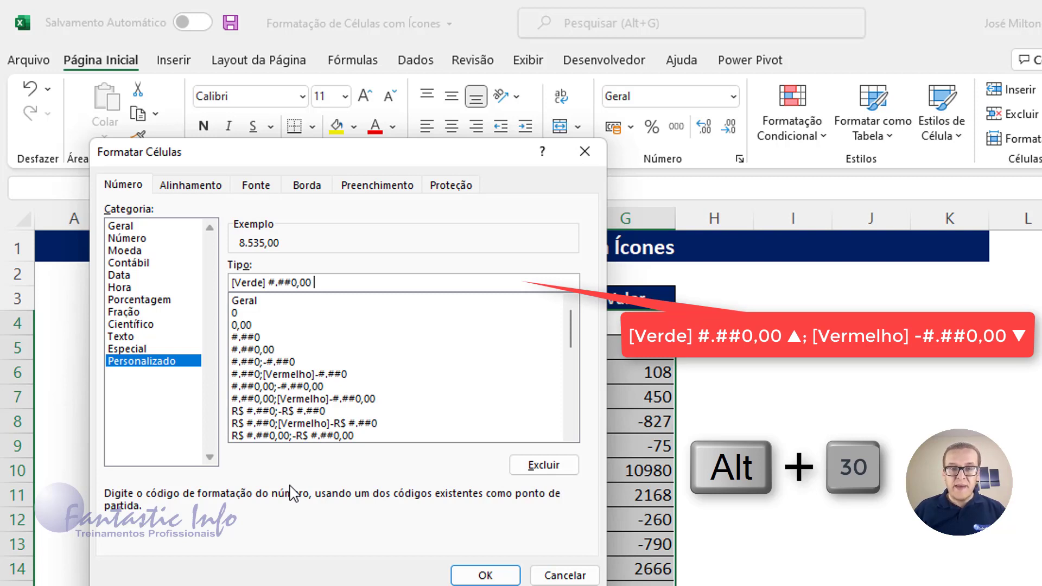
{"action": "type", "text": "▲"}
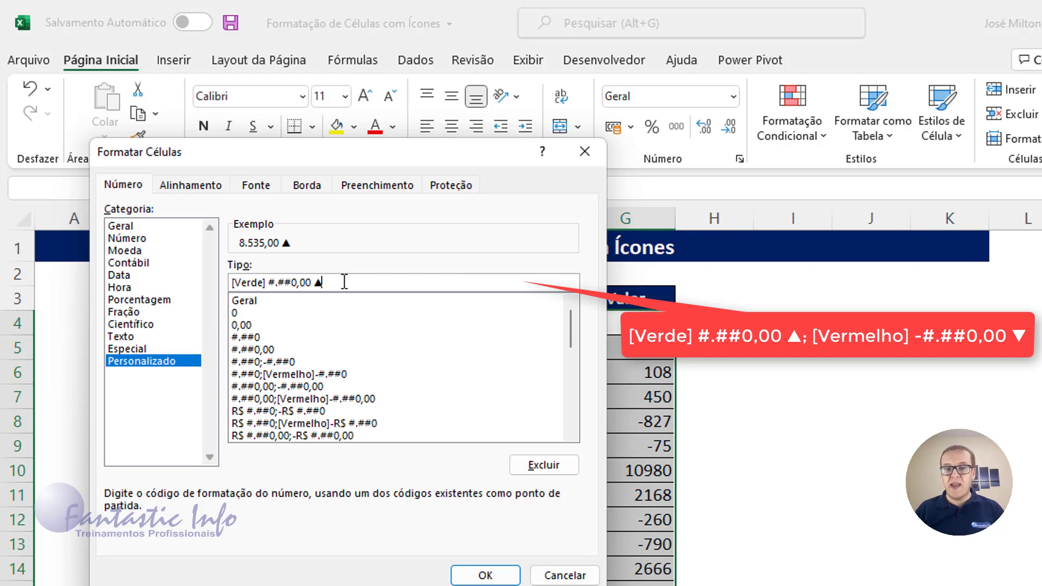
Add the negative section ';[Vermelho] -#.##0,00 ▼' and apply the format to Valor.
{"action": "type", "text": ";"}
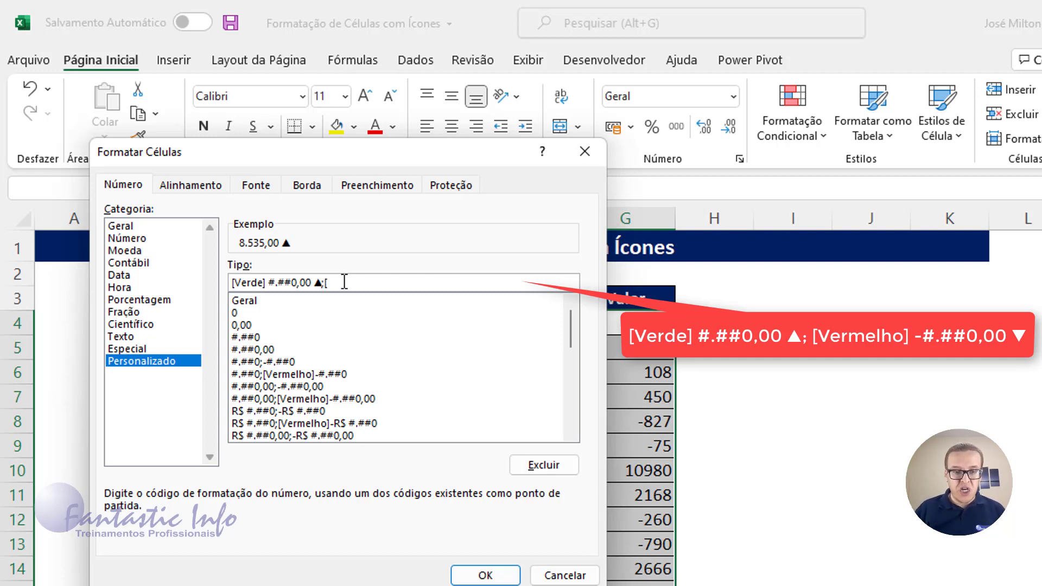
{"action": "type", "text": "[Ve"}
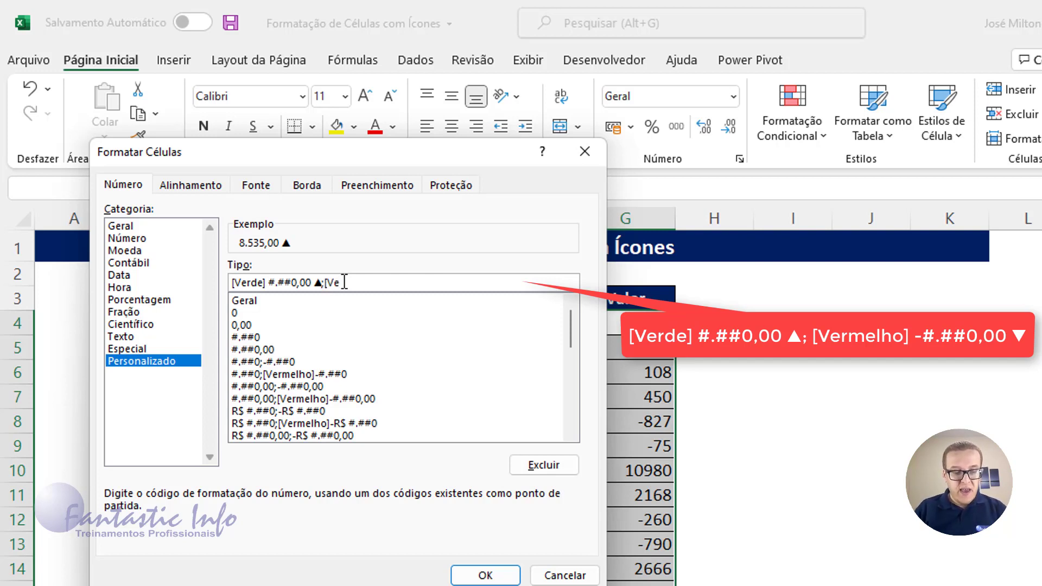
{"action": "type", "text": "r"}
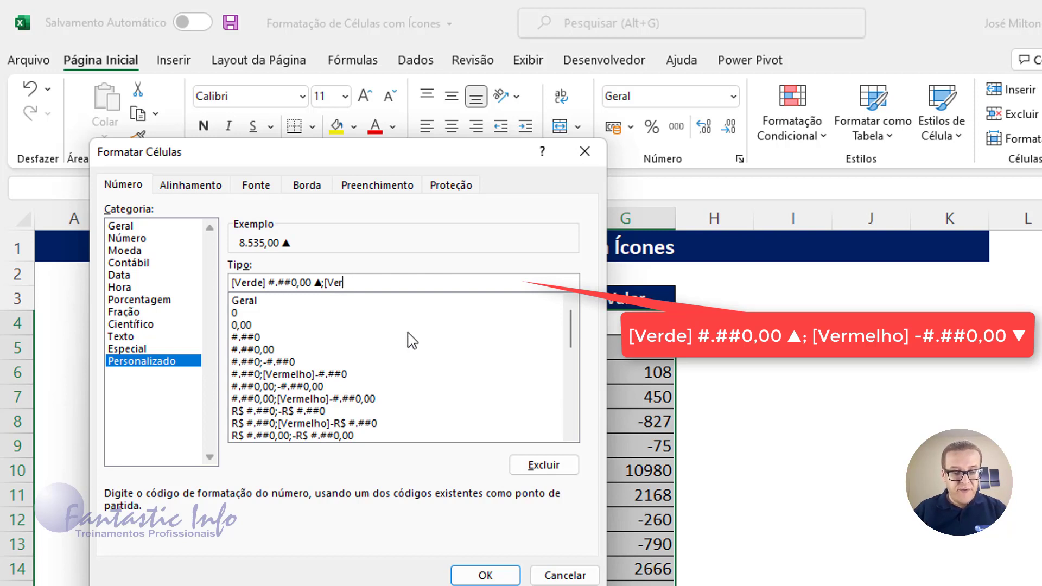
{"action": "type", "text": "melh"}
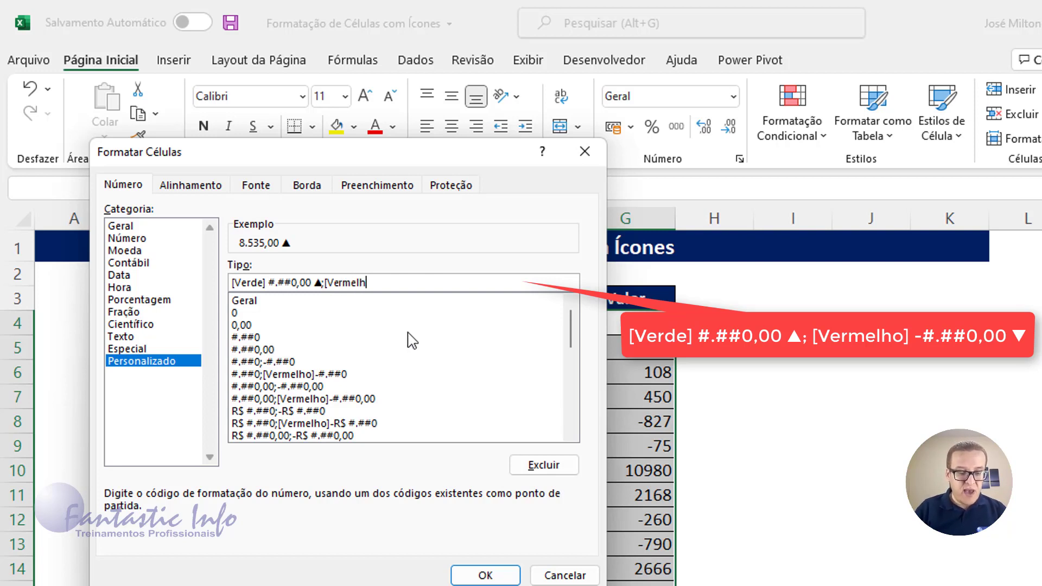
{"action": "type", "text": "o"}
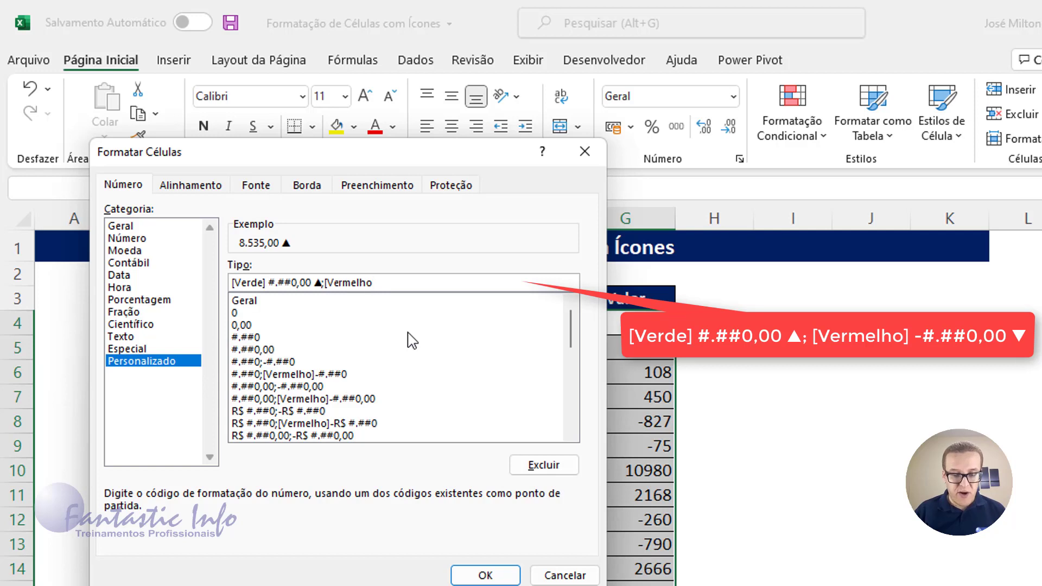
{"action": "type", "text": "]"}
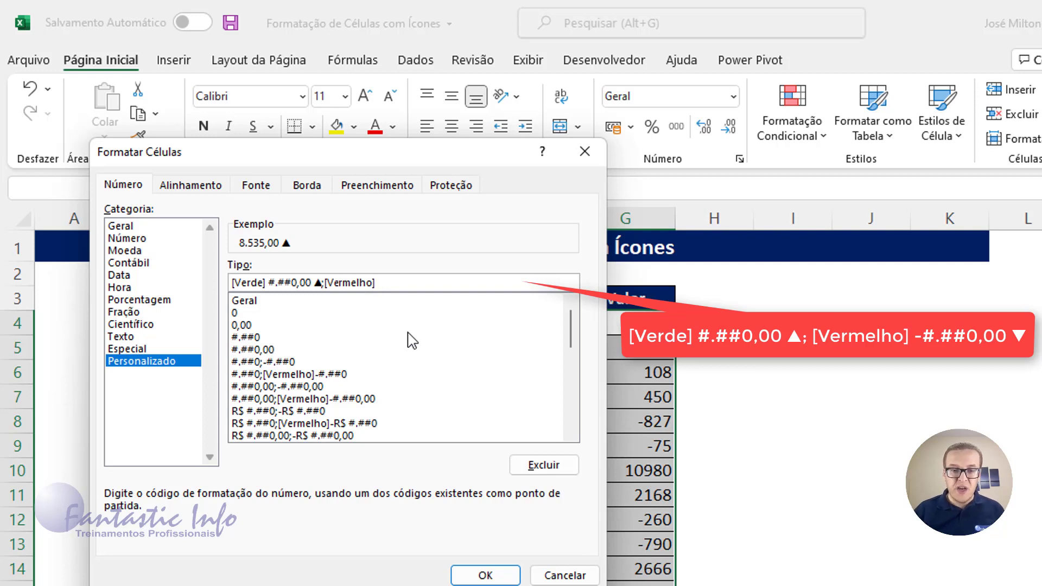
{"action": "type", "text": " -"}
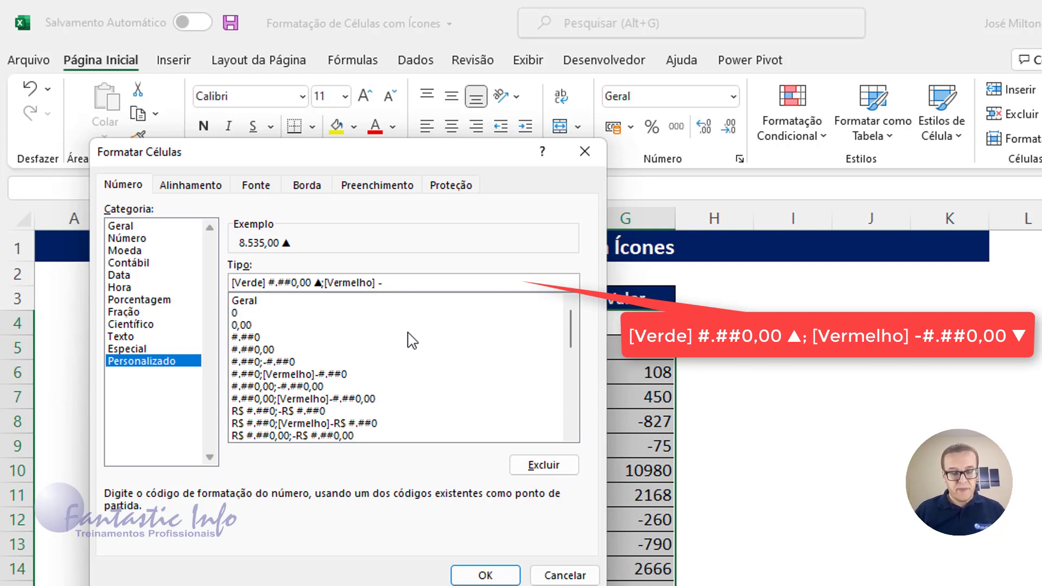
{"action": "type", "text": "#"}
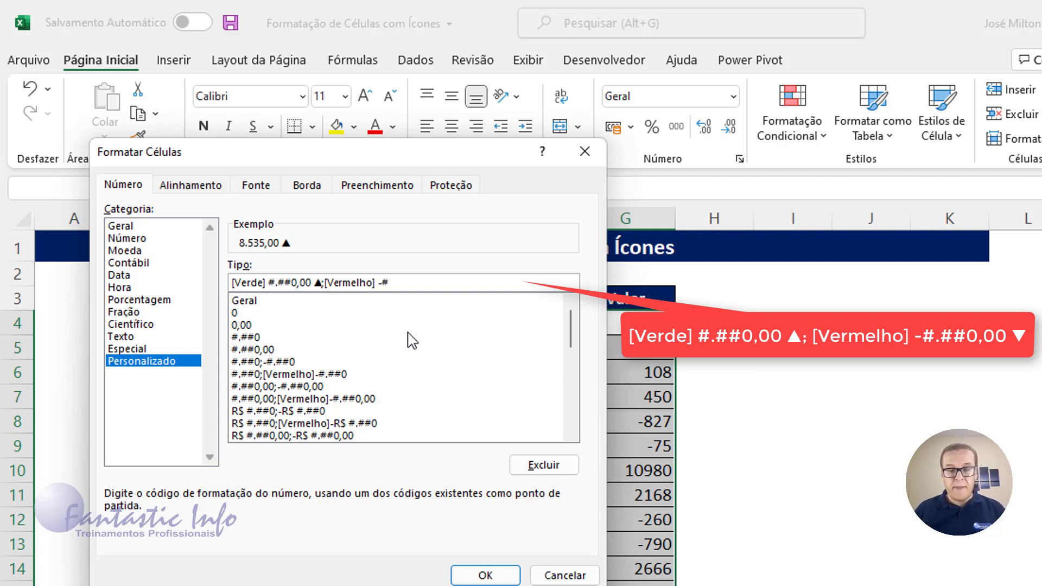
{"action": "type", "text": "."}
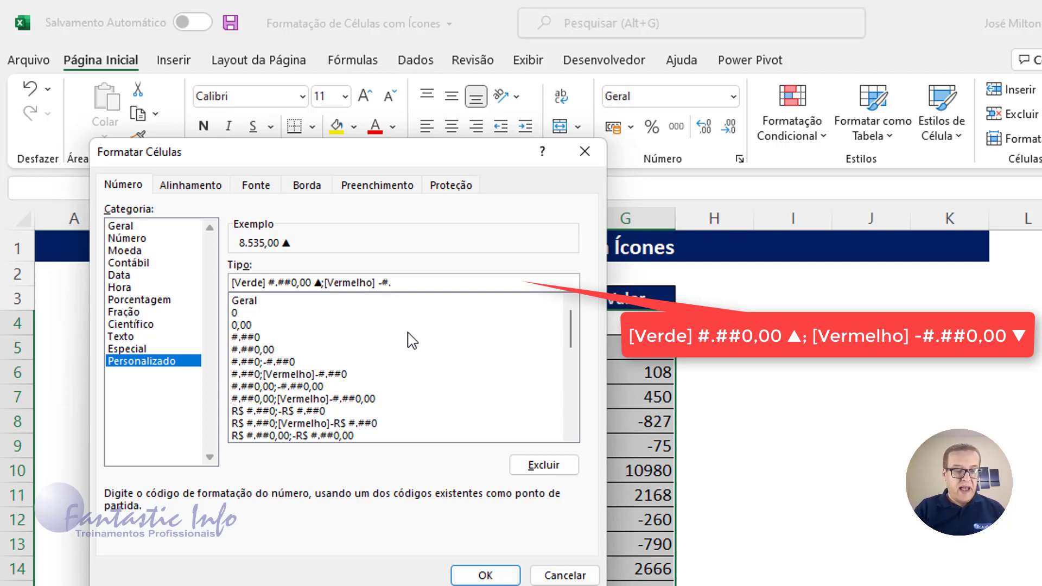
{"action": "type", "text": "##"}
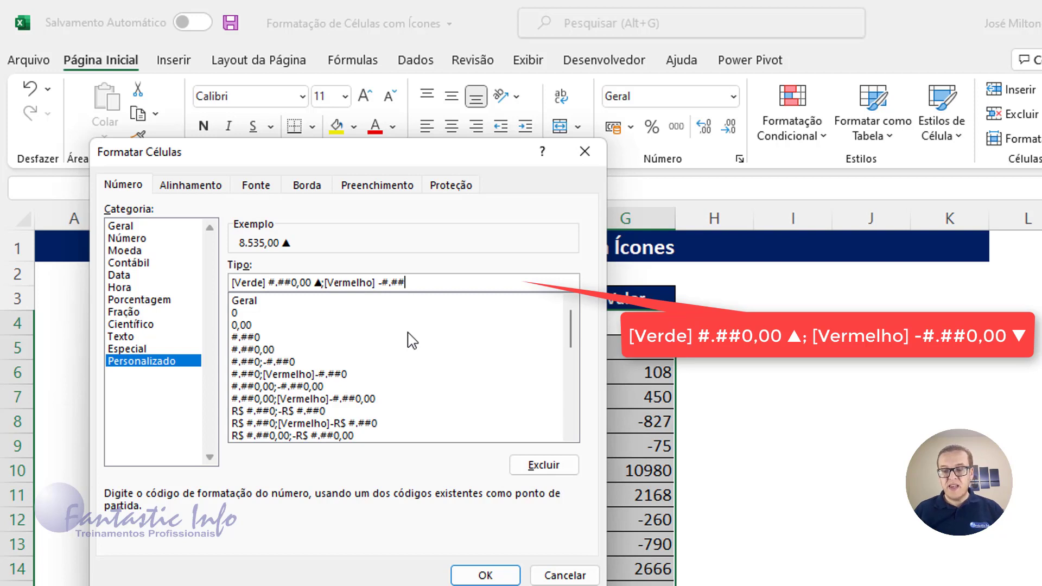
{"action": "type", "text": "0,00"}
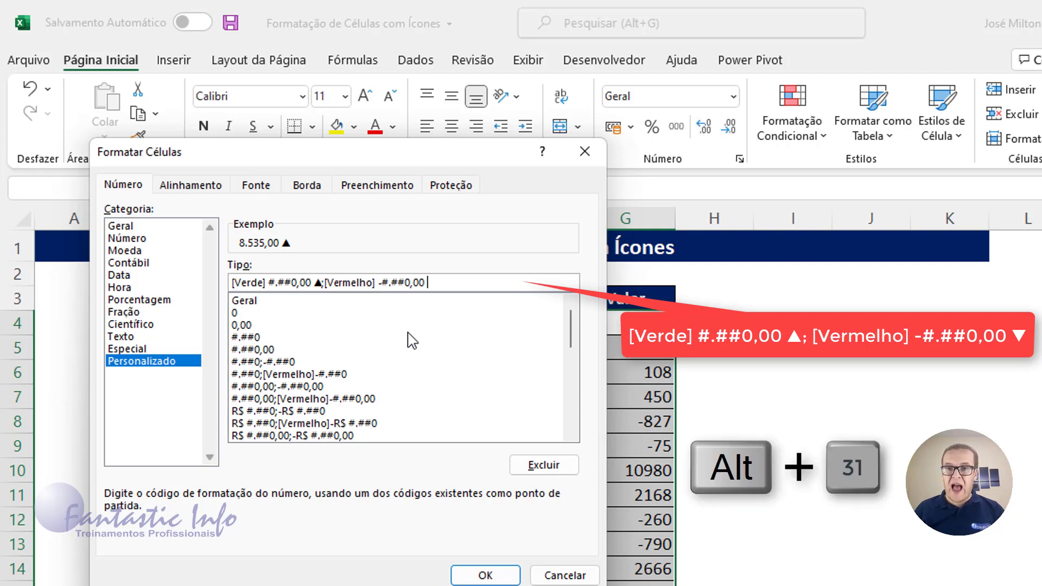
{"action": "type", "text": "▼"}
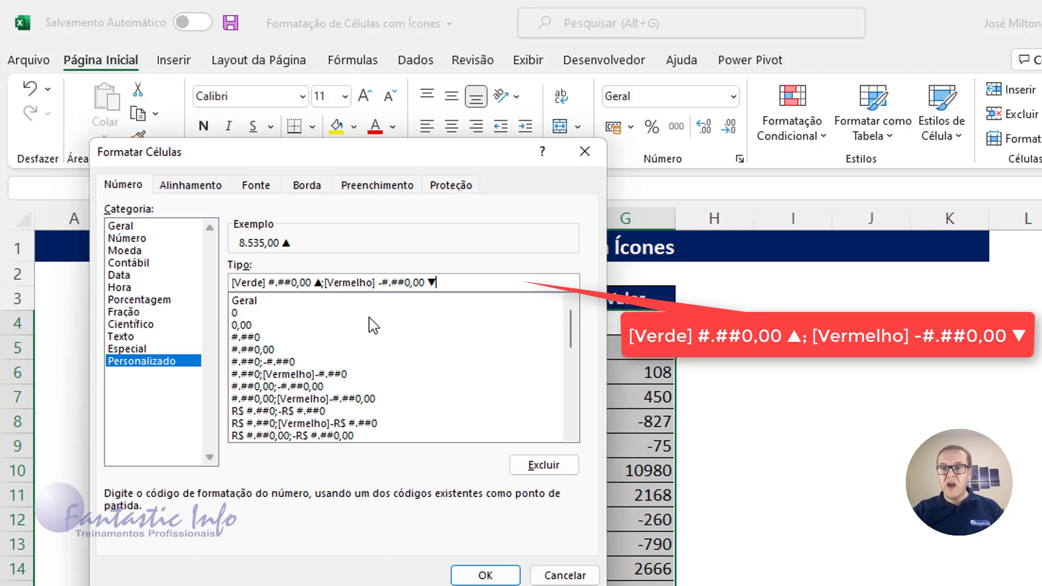
{"action": "left_click", "coordinate": [485, 576]}
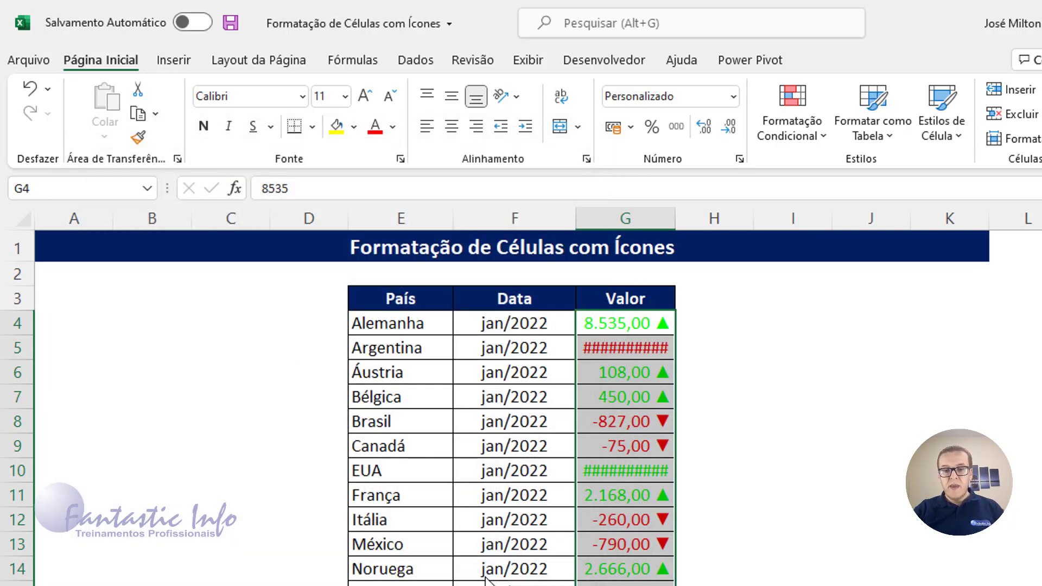
Widen column G so values like 17.330,60 ▲ show in full, then select G4.
{"action": "left_click_drag", "start_coordinate": [677, 215], "coordinate": [695, 216]}
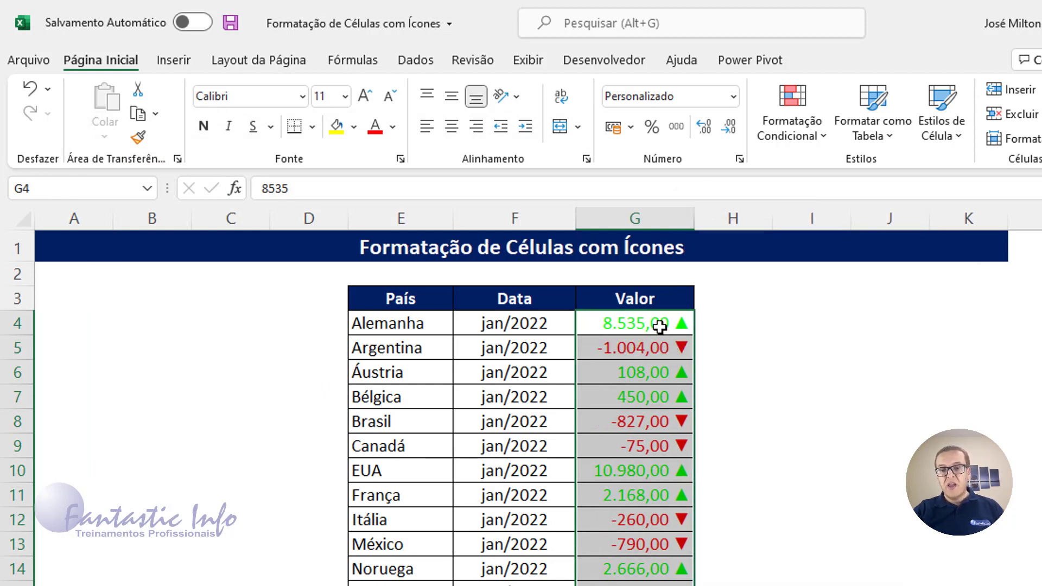
{"action": "scroll", "coordinate": [656, 432], "scroll_direction": "down", "scroll_amount": 2}
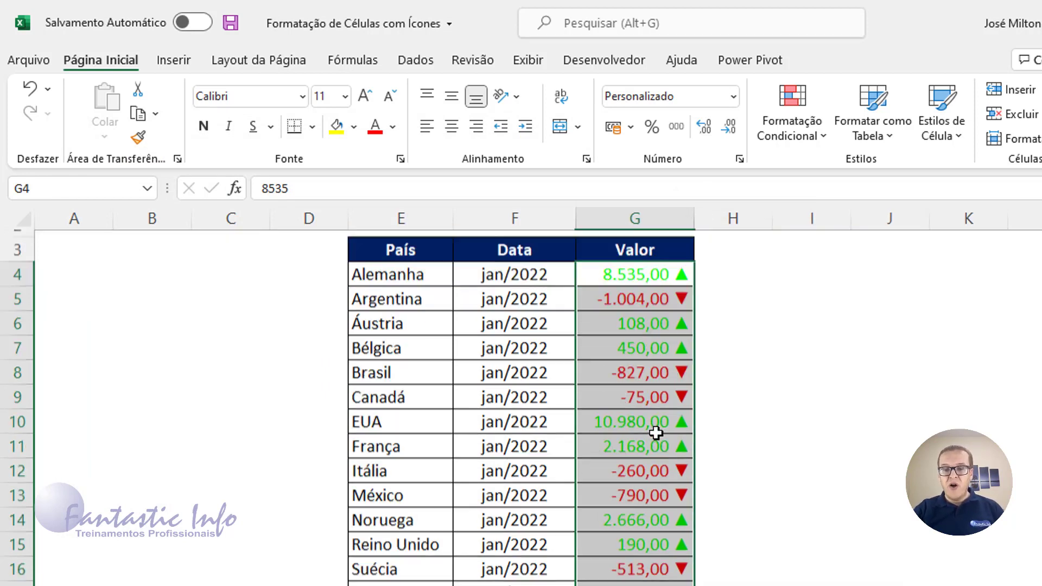
{"action": "scroll", "coordinate": [655, 433], "scroll_direction": "down", "scroll_amount": 1}
{"action": "scroll", "coordinate": [655, 434], "scroll_direction": "down", "scroll_amount": 1}
{"action": "scroll", "coordinate": [656, 436], "scroll_direction": "down", "scroll_amount": 2}
{"action": "scroll", "coordinate": [657, 438], "scroll_direction": "down", "scroll_amount": 2}
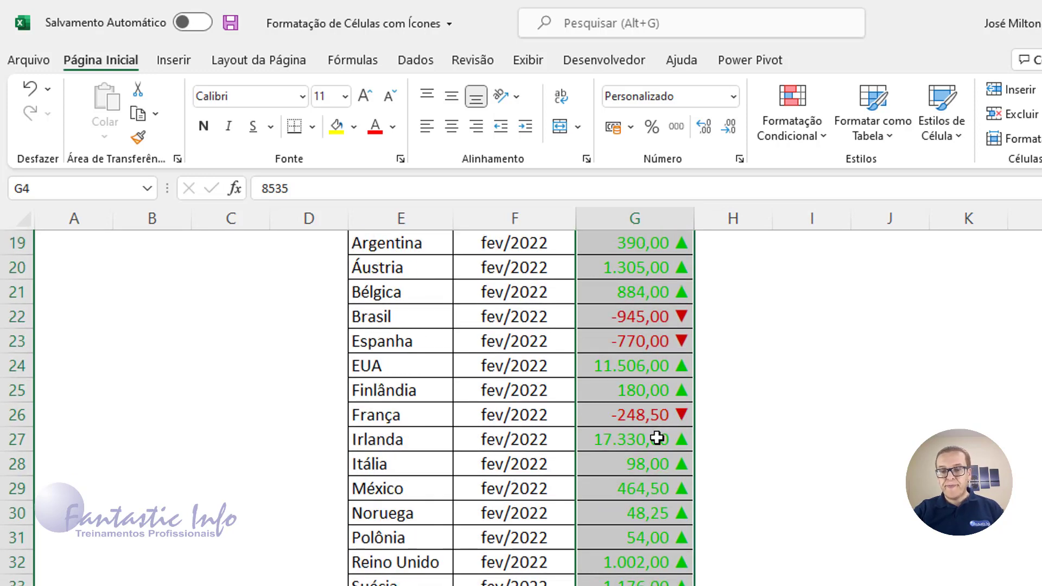
{"action": "scroll", "coordinate": [657, 438], "scroll_direction": "down", "scroll_amount": 1}
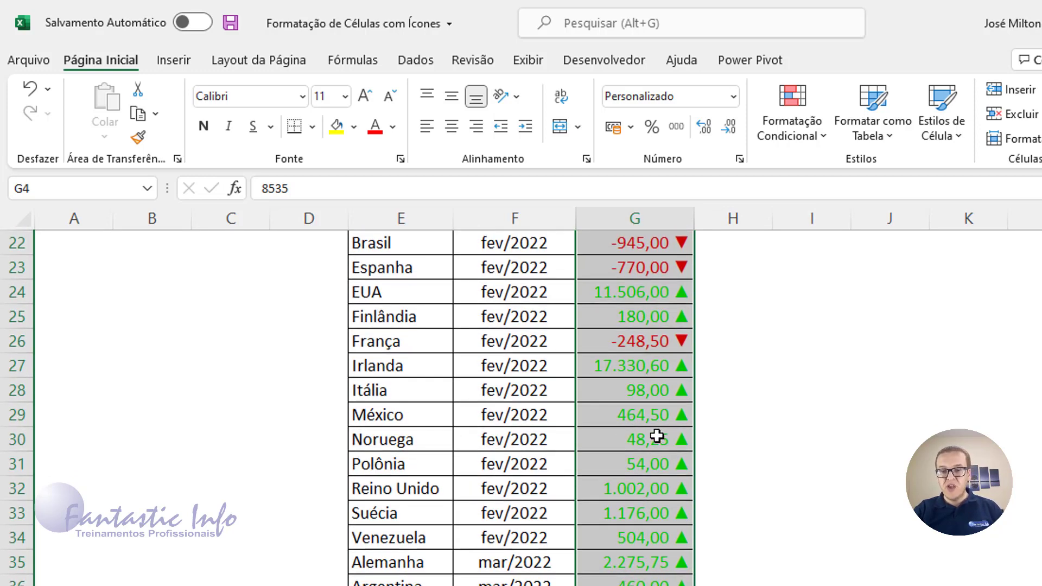
{"action": "scroll", "coordinate": [642, 361], "scroll_direction": "up", "scroll_amount": 1}
{"action": "scroll", "coordinate": [642, 361], "scroll_direction": "up", "scroll_amount": 2}
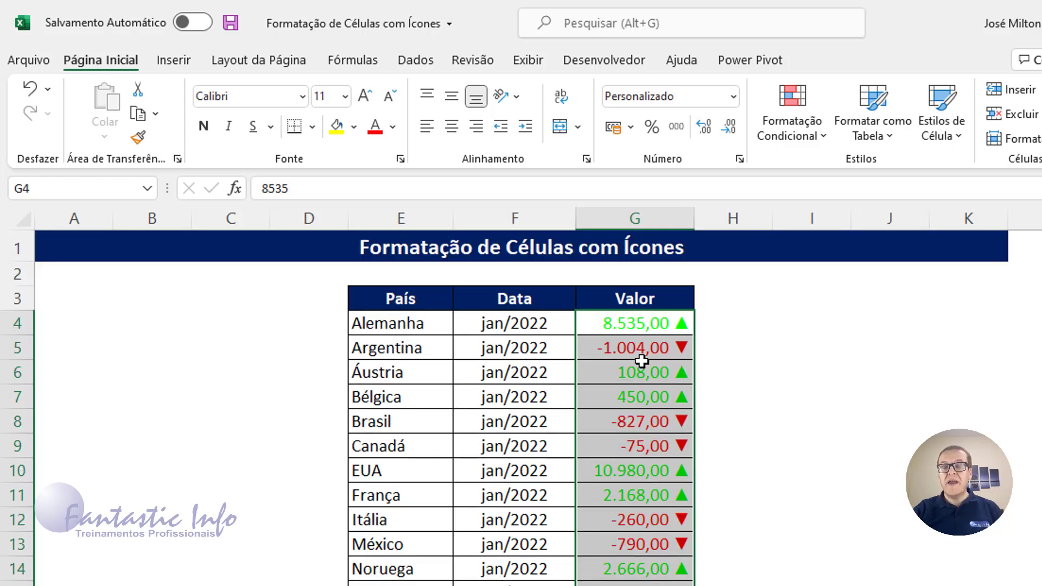
{"action": "left_click", "coordinate": [643, 332]}
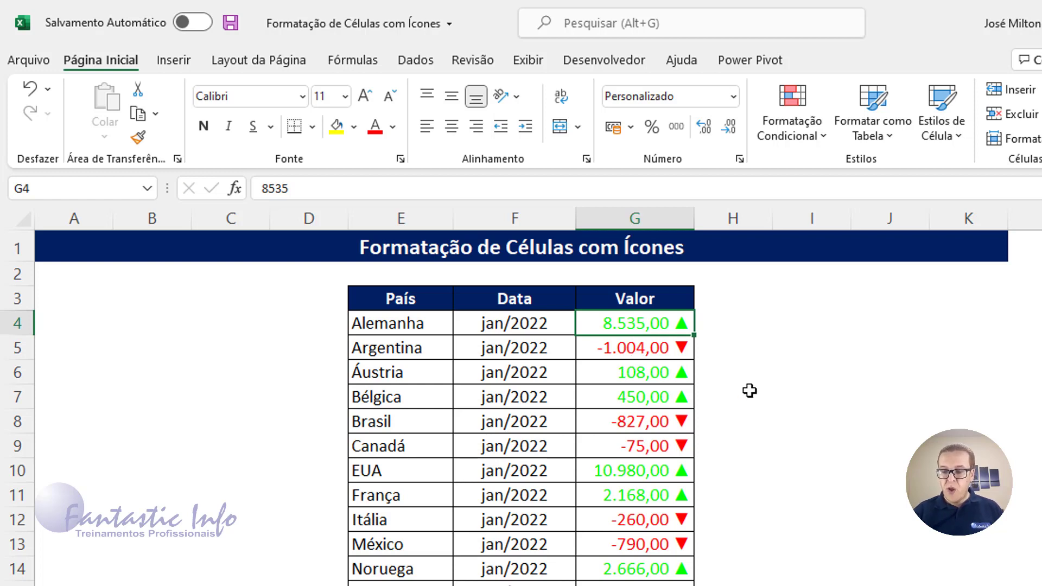
Test G4 with -500, then undo it to restore 8535.
{"action": "type", "text": "-500"}
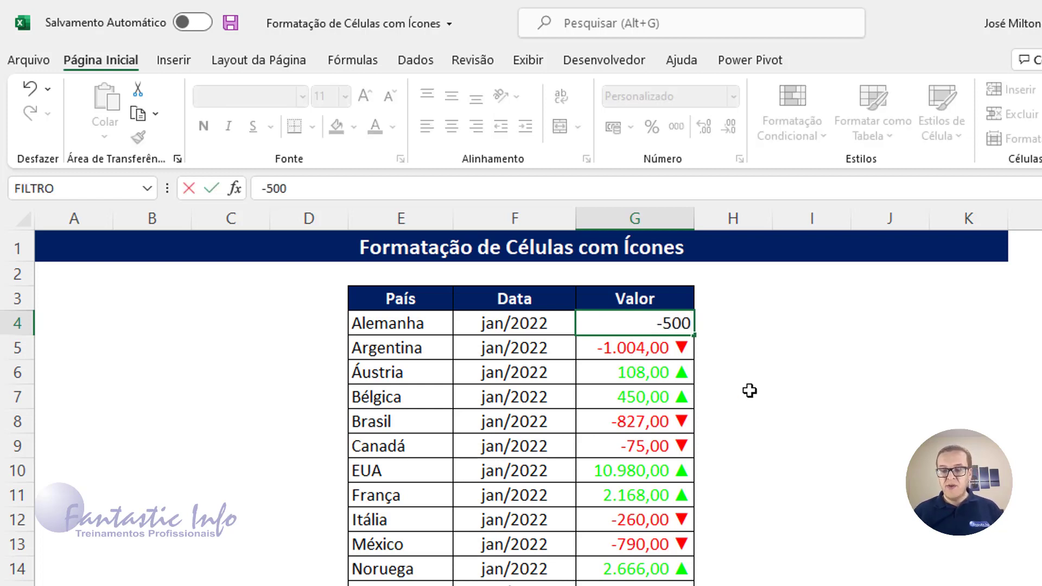
{"action": "key", "text": "Return"}
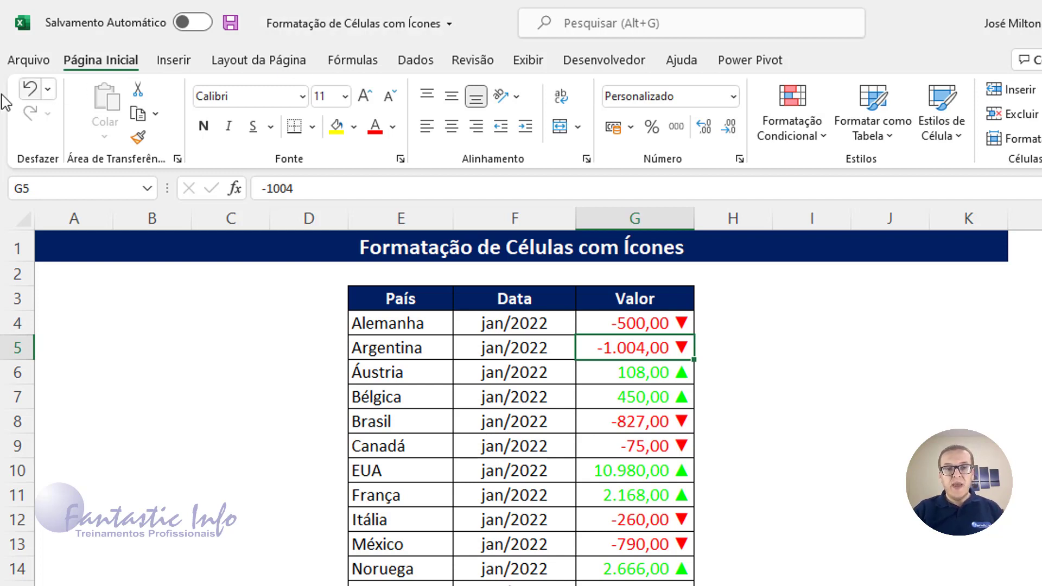
{"action": "left_click", "coordinate": [24, 90]}
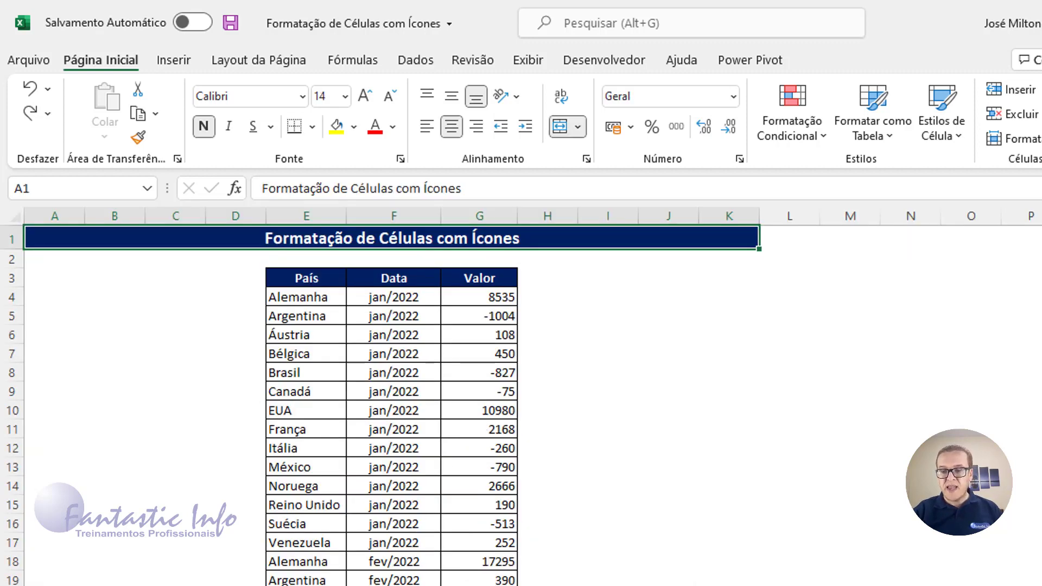
Select the Valor numbers from G4 down to the last value.
{"action": "scroll", "coordinate": [521, 396], "scroll_direction": "up", "scroll_amount": 1}
{"action": "scroll", "coordinate": [521, 396], "scroll_direction": "up", "scroll_amount": 1}
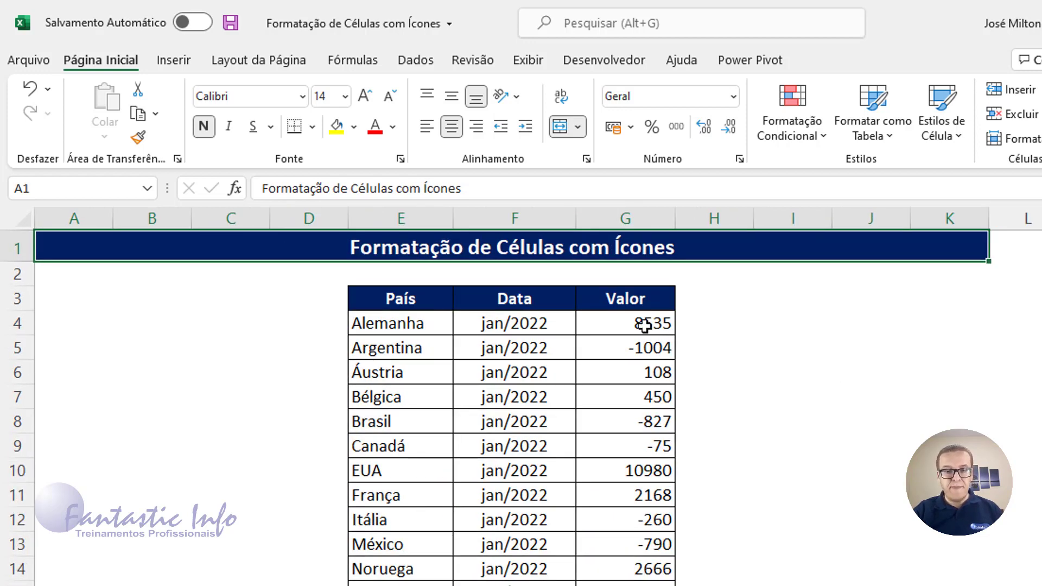
{"action": "left_click", "coordinate": [644, 324]}
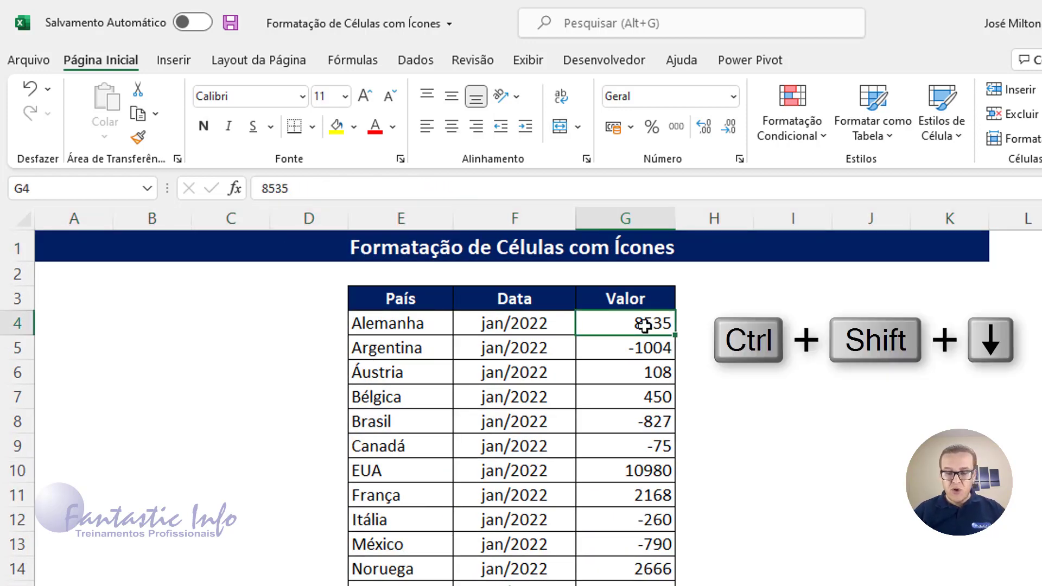
{"action": "key", "text": "ctrl+shift+Down"}
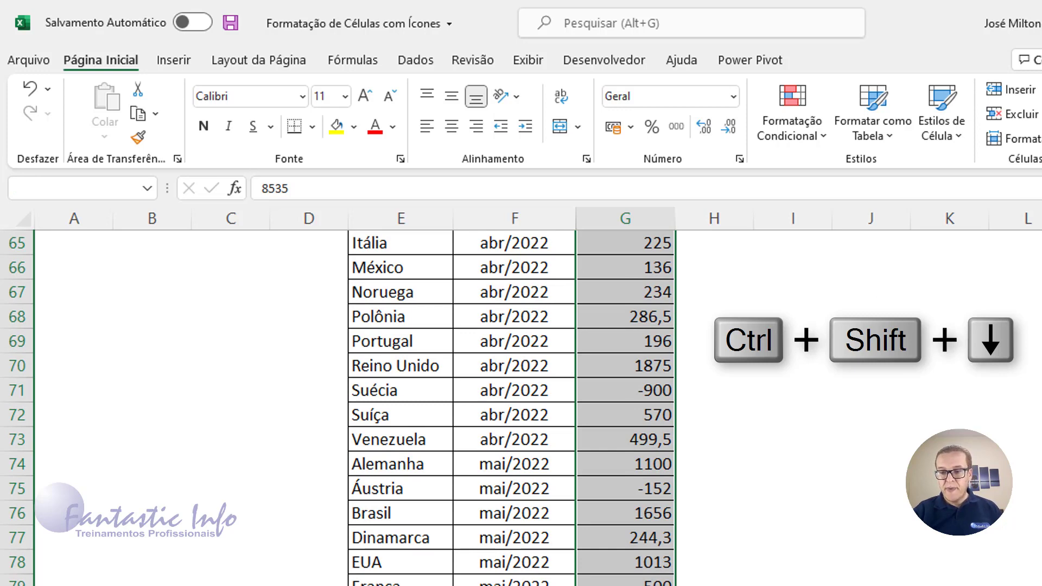
{"action": "scroll", "coordinate": [622, 337], "scroll_direction": "up", "scroll_amount": 18}
{"action": "scroll", "coordinate": [621, 336], "scroll_direction": "up", "scroll_amount": 3}
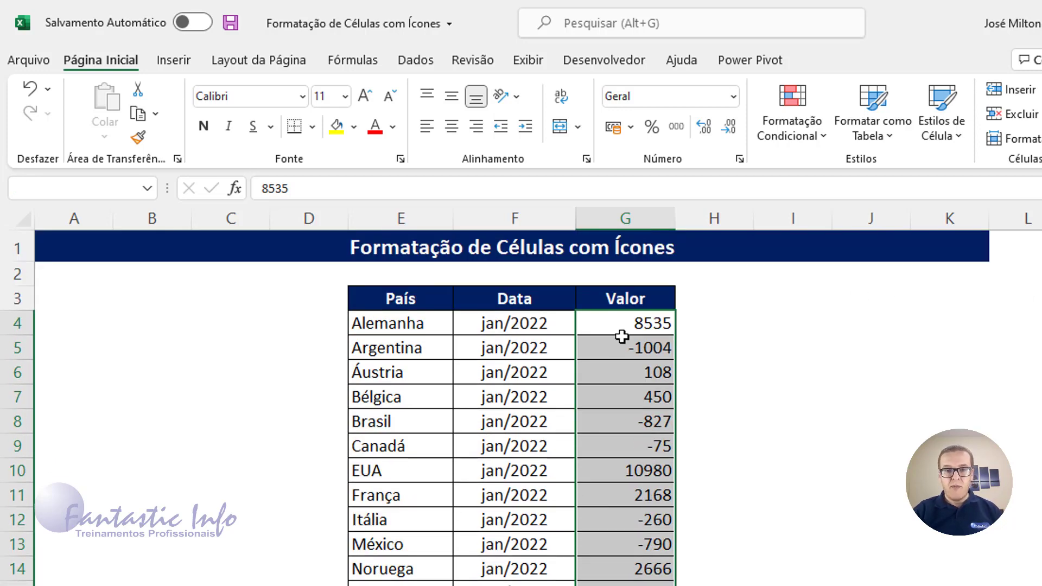
Open Formatar Células on Personalizado with the Geral code selected for replacement.
{"action": "left_click", "coordinate": [739, 159]}
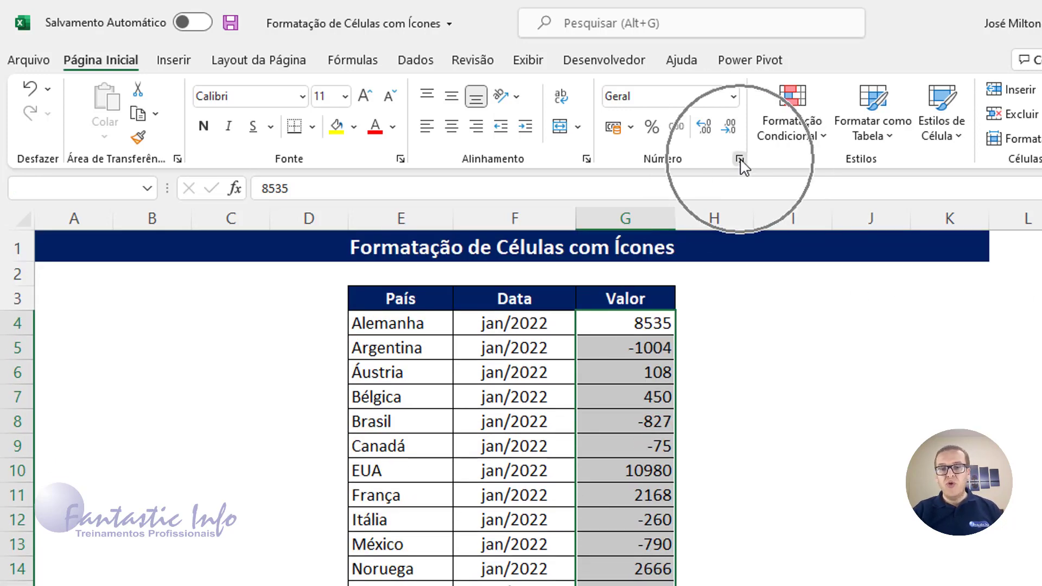
{"action": "left_click", "coordinate": [740, 159]}
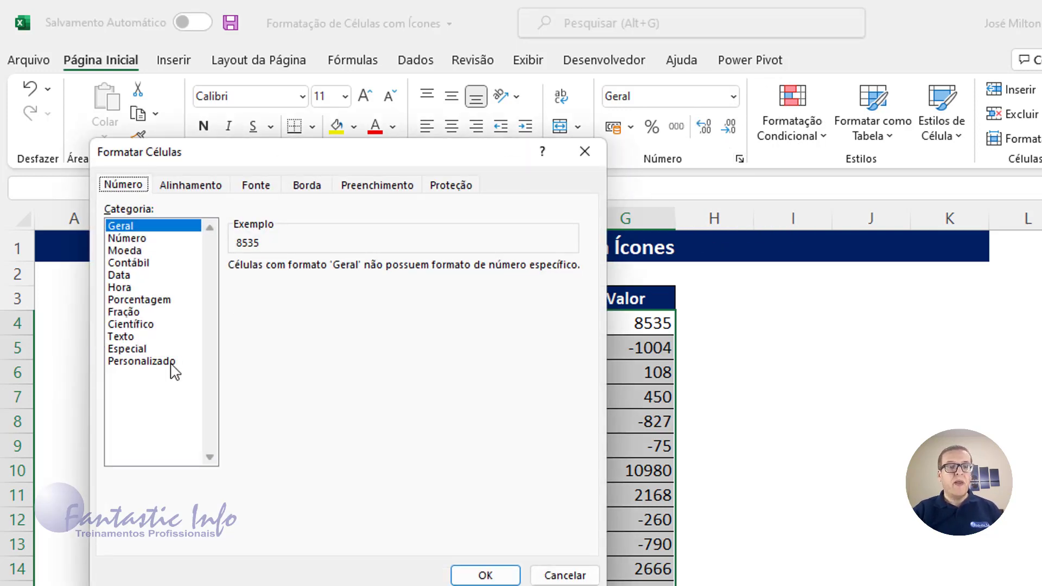
{"action": "left_click", "coordinate": [142, 360]}
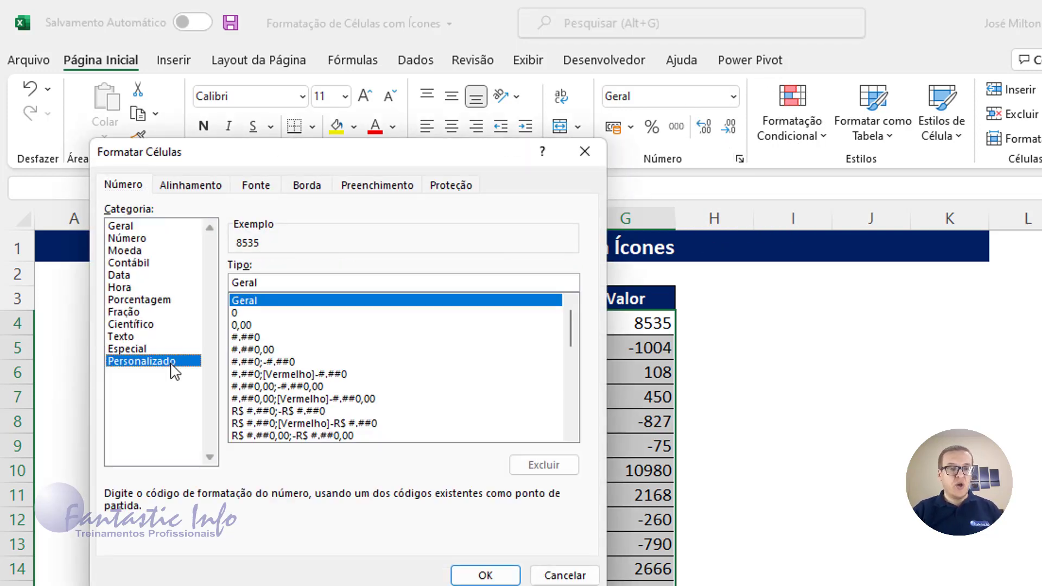
{"action": "double_click", "coordinate": [276, 285]}
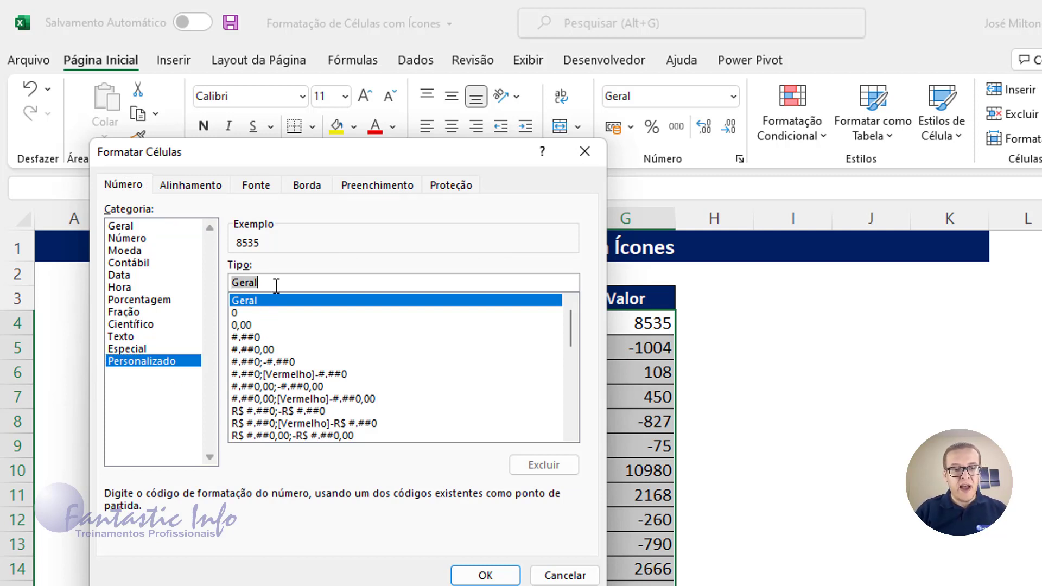
Type '[Azul] #.##0,00' as the positive section of the custom format.
{"action": "type", "text": "["}
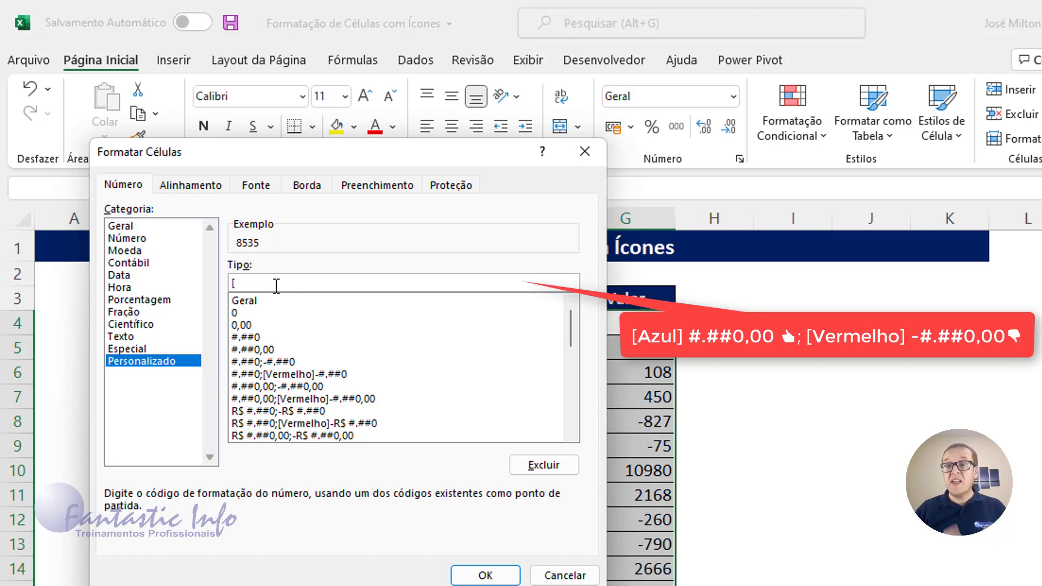
{"action": "type", "text": "A"}
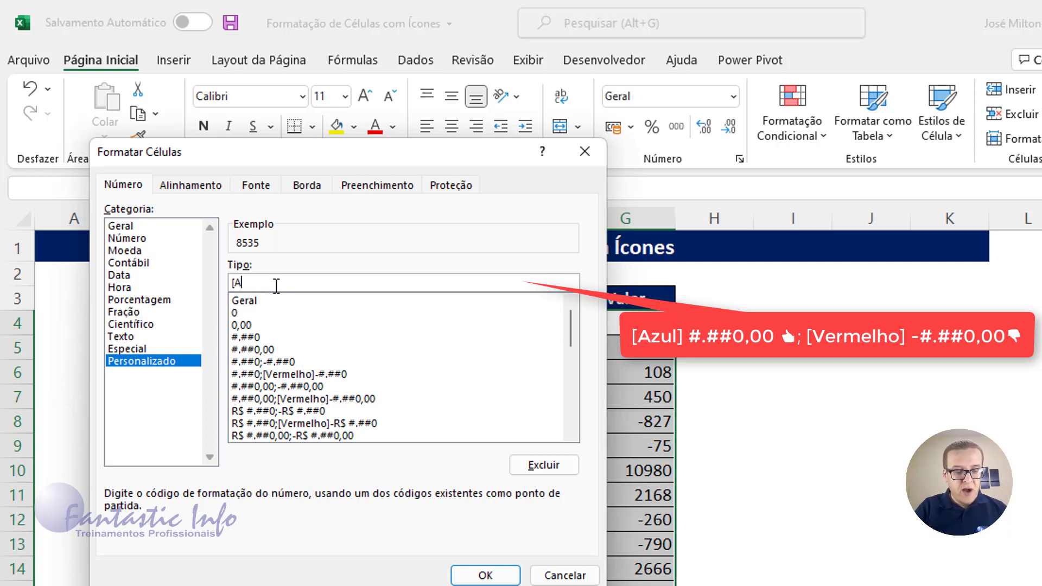
{"action": "type", "text": "zul"}
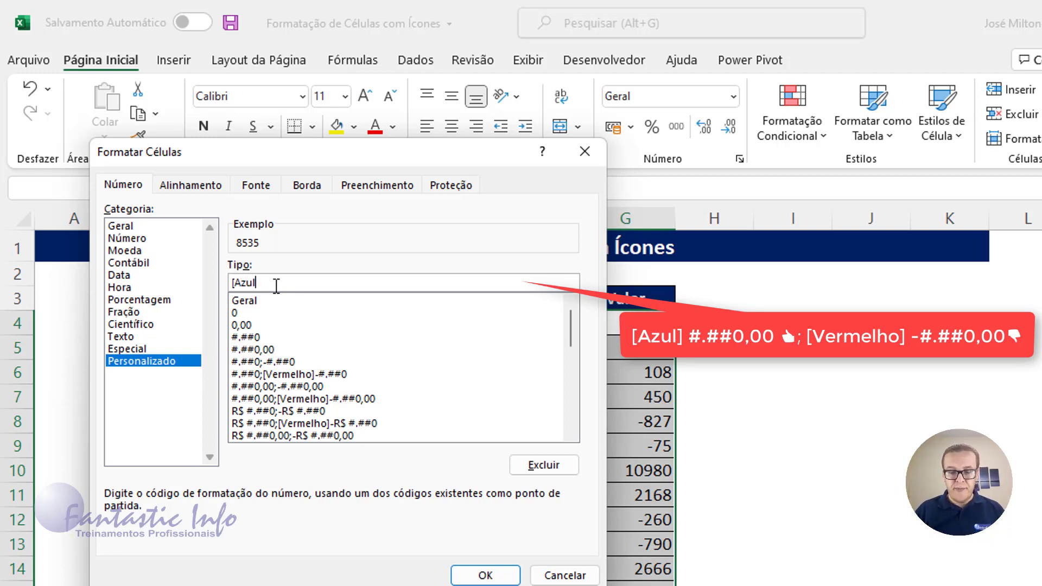
{"action": "type", "text": "]"}
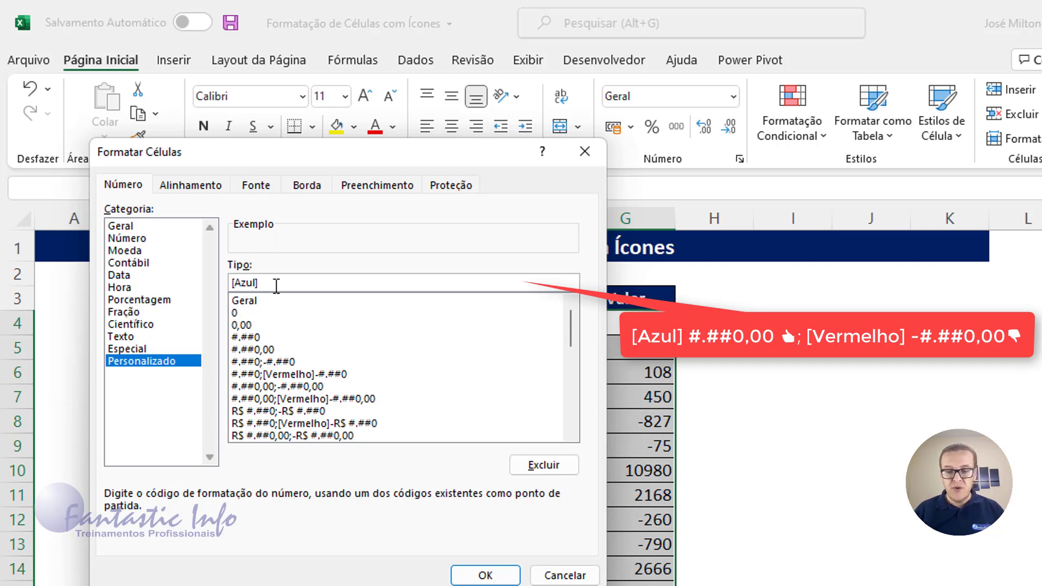
{"action": "type", "text": " #"}
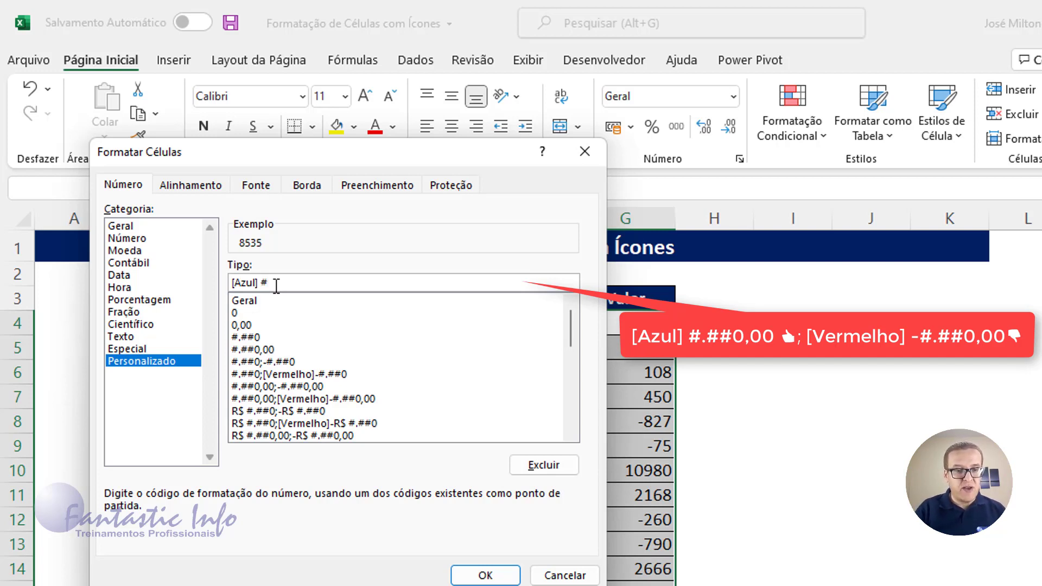
{"action": "type", "text": "."}
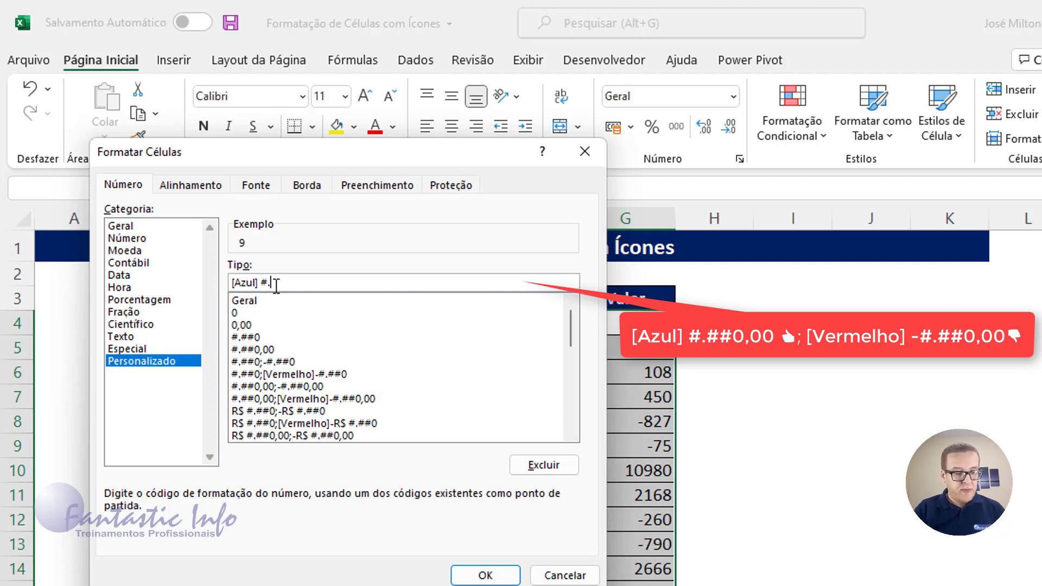
{"action": "type", "text": "##"}
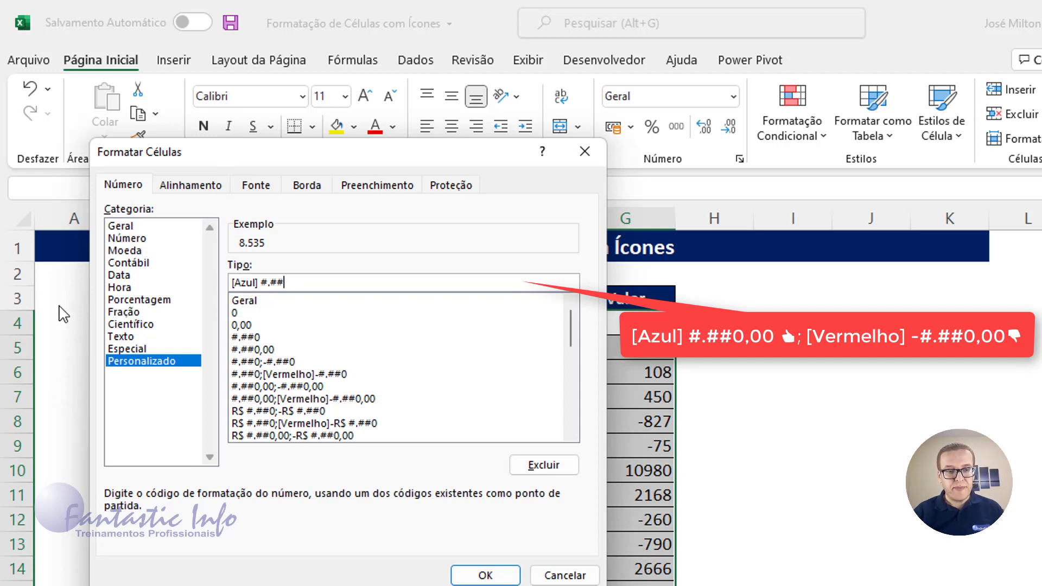
{"action": "type", "text": "0,"}
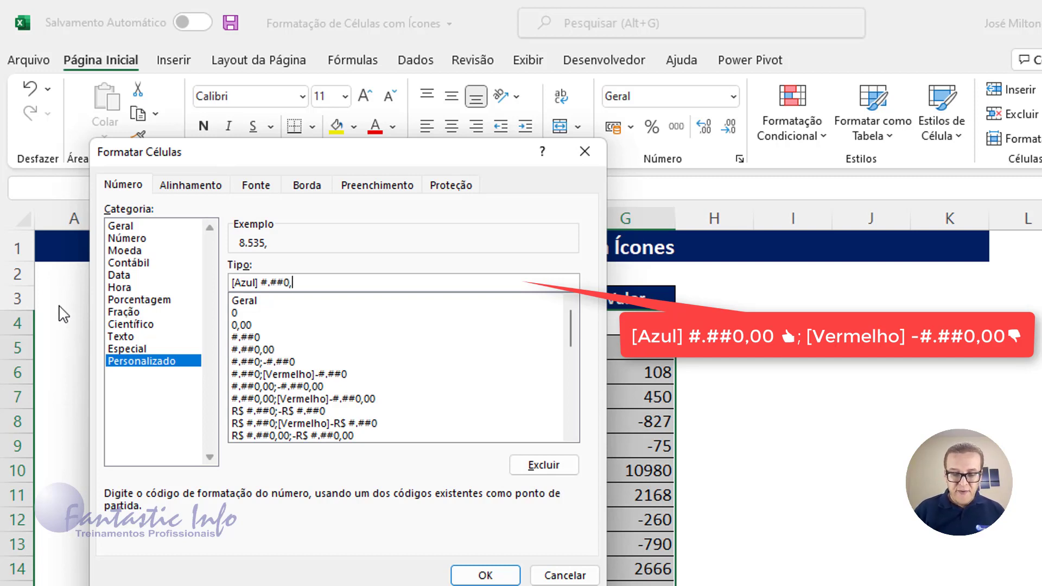
{"action": "type", "text": "00"}
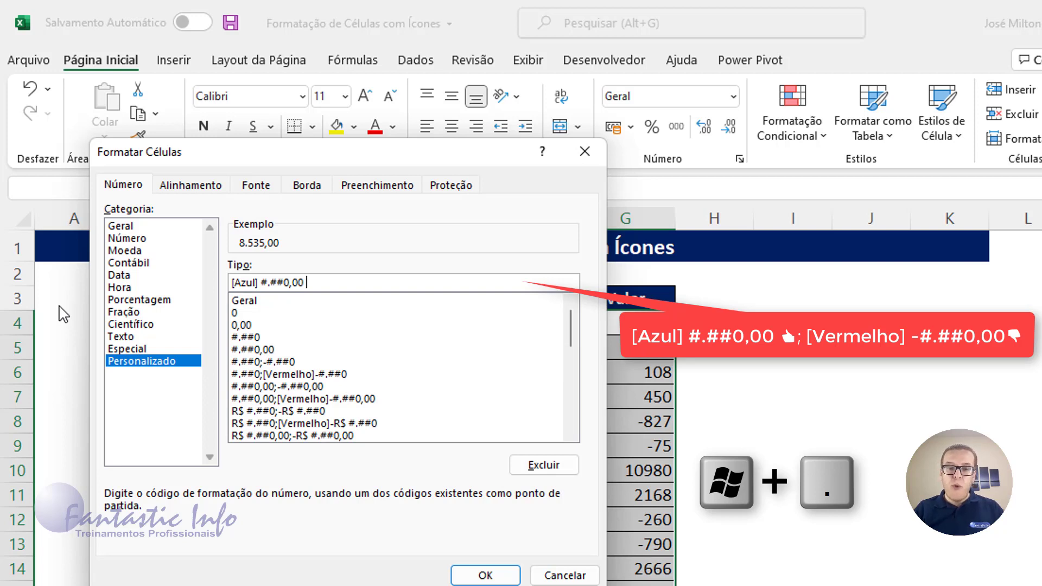
Bring up the Windows emoji panel and browse its People category.
{"action": "key", "text": "super+period"}
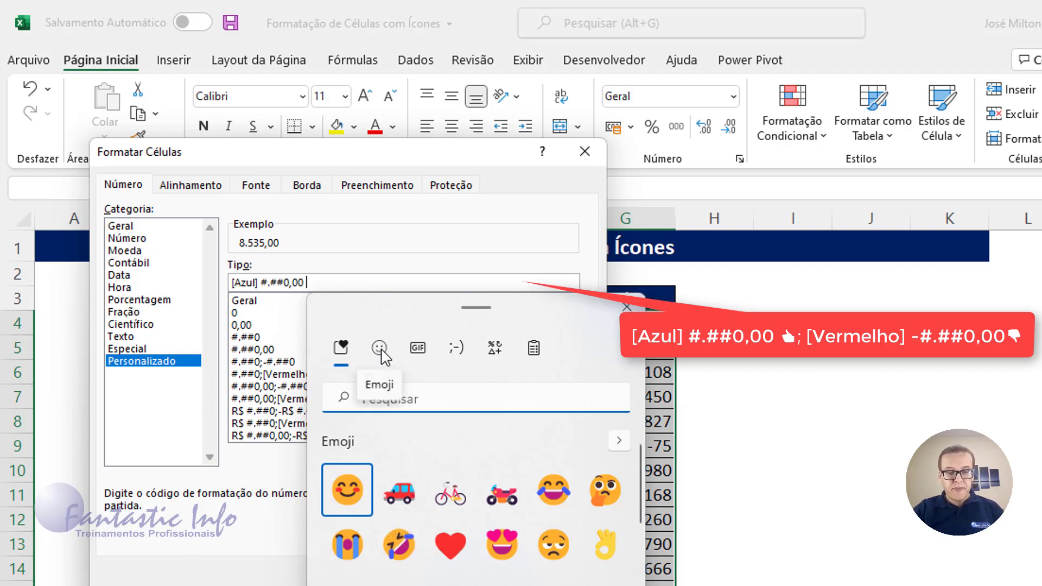
{"action": "left_click", "coordinate": [380, 347]}
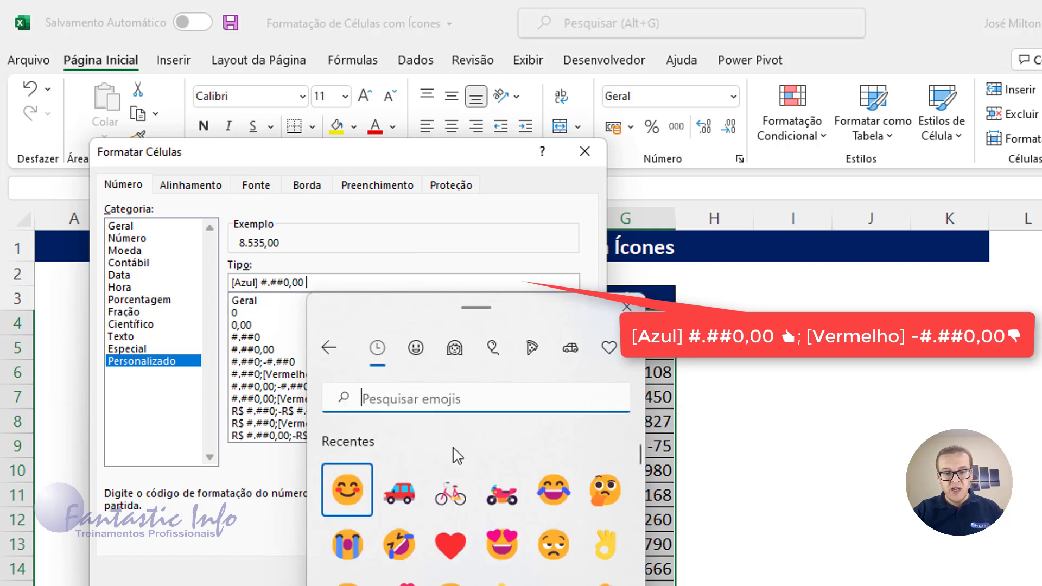
{"action": "left_click", "coordinate": [455, 348]}
{"action": "left_click", "coordinate": [416, 348]}
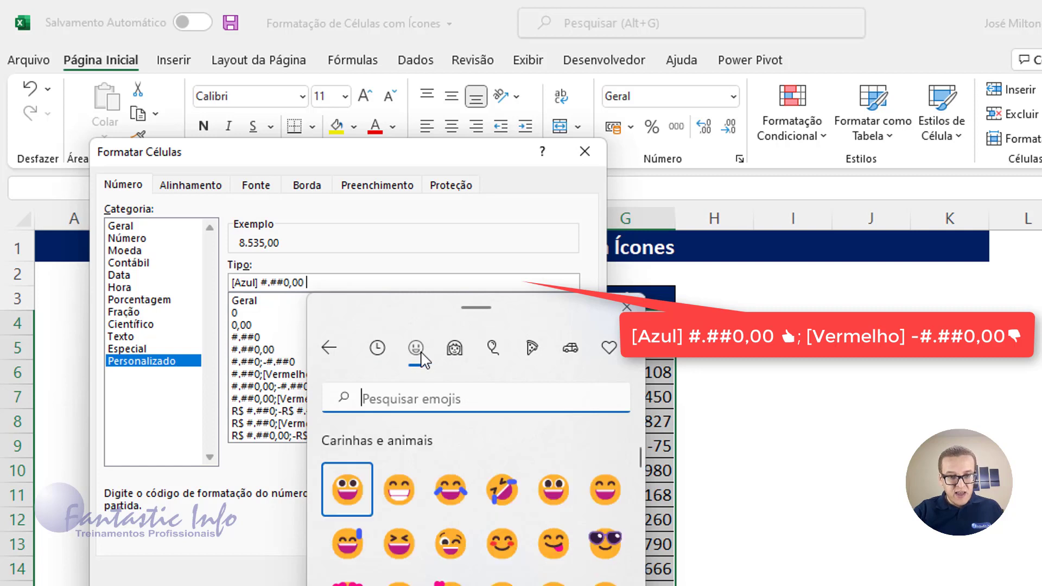
{"action": "left_click", "coordinate": [454, 348]}
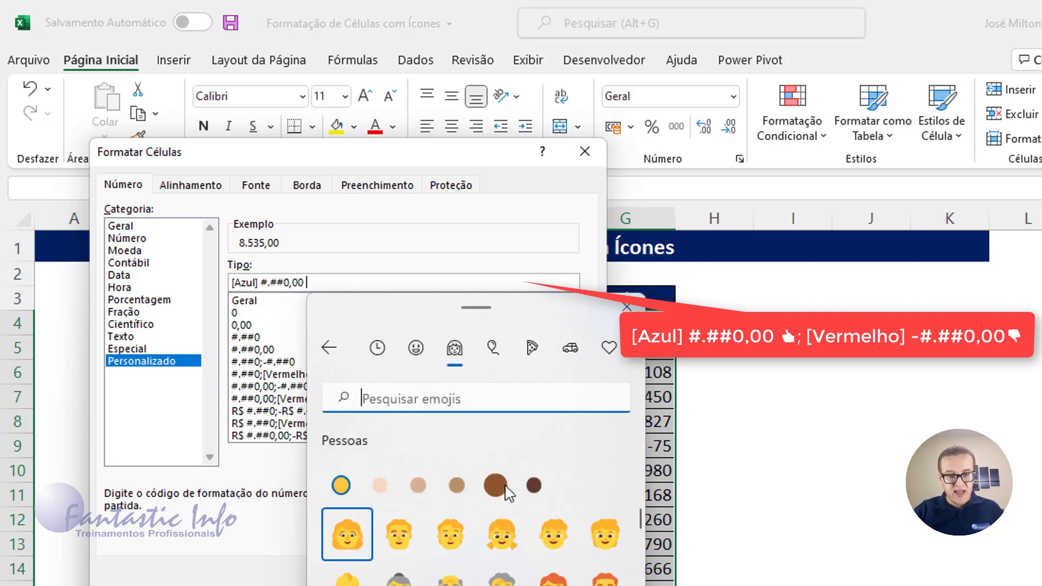
{"action": "scroll", "coordinate": [513, 529], "scroll_direction": "down", "scroll_amount": 2}
{"action": "scroll", "coordinate": [506, 564], "scroll_direction": "down", "scroll_amount": 2}
{"action": "scroll", "coordinate": [506, 565], "scroll_direction": "down", "scroll_amount": 2}
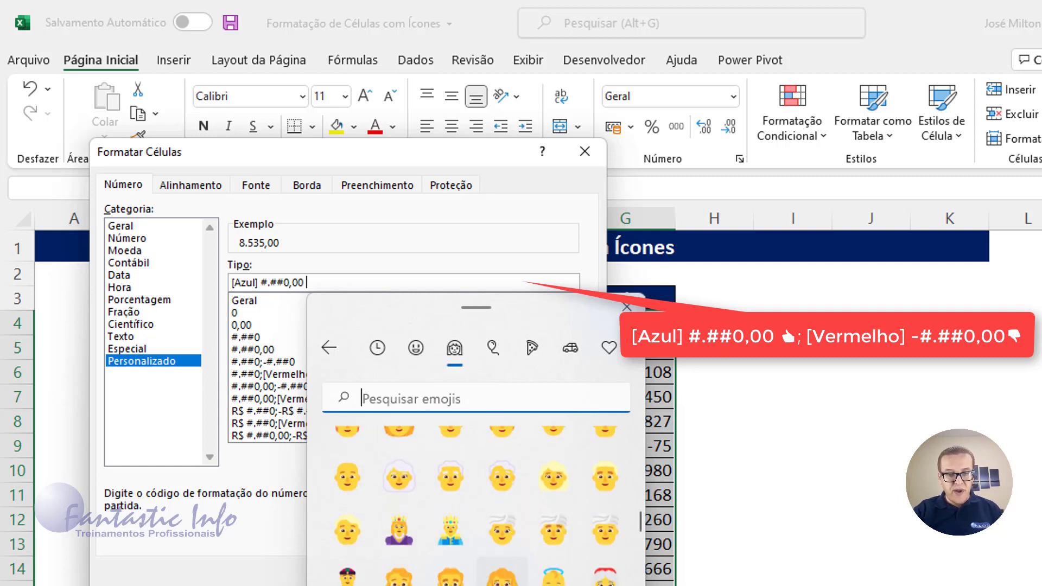
{"action": "scroll", "coordinate": [505, 565], "scroll_direction": "down", "scroll_amount": 2}
{"action": "scroll", "coordinate": [506, 564], "scroll_direction": "down", "scroll_amount": 2}
{"action": "scroll", "coordinate": [476, 505], "scroll_direction": "down", "scroll_amount": 1}
{"action": "scroll", "coordinate": [476, 505], "scroll_direction": "down", "scroll_amount": 1}
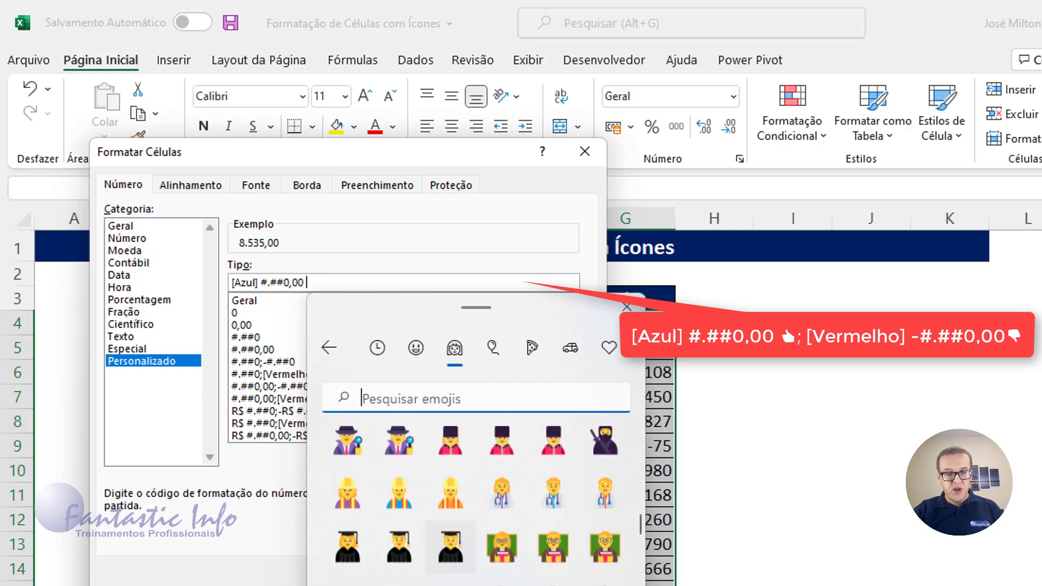
{"action": "scroll", "coordinate": [476, 505], "scroll_direction": "down", "scroll_amount": 1}
{"action": "scroll", "coordinate": [475, 505], "scroll_direction": "down", "scroll_amount": 1}
{"action": "scroll", "coordinate": [472, 554], "scroll_direction": "down", "scroll_amount": 1}
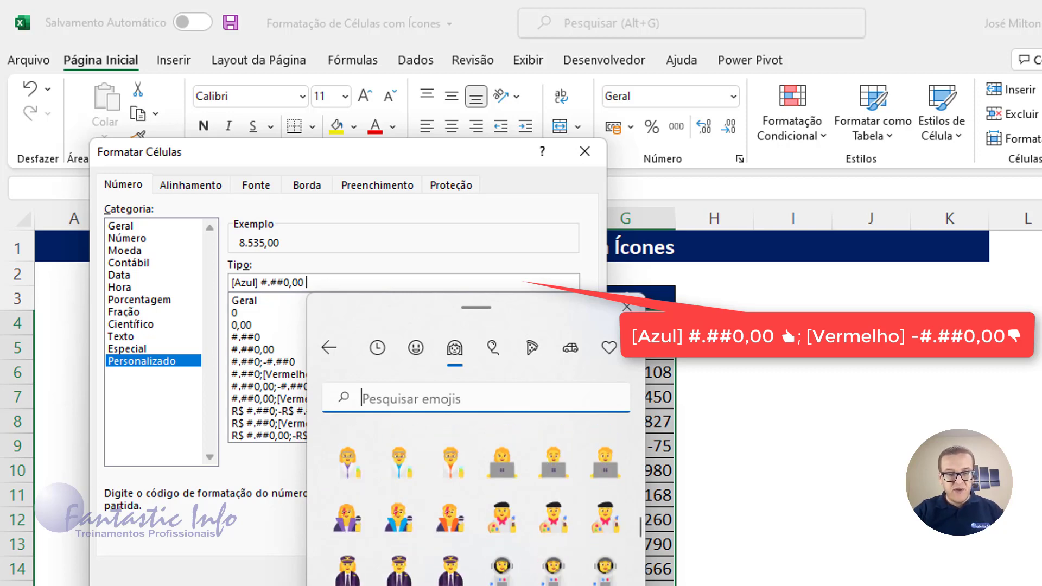
{"action": "scroll", "coordinate": [472, 554], "scroll_direction": "down", "scroll_amount": 2}
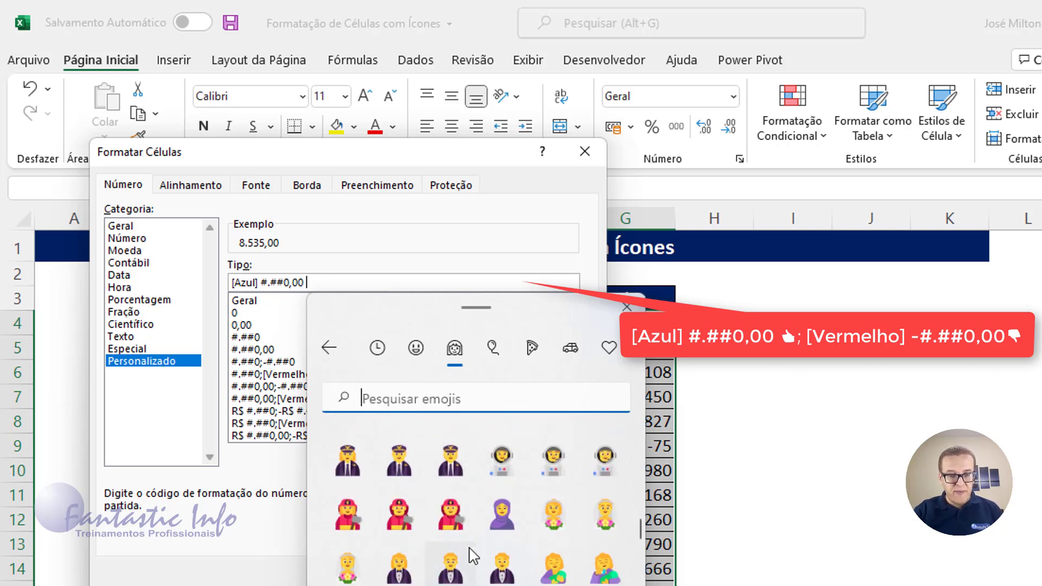
Find and insert the 👍 emoji so the sample reads 8.535,00 👍.
{"action": "left_click", "coordinate": [416, 348]}
{"action": "scroll", "coordinate": [512, 500], "scroll_direction": "down", "scroll_amount": 2}
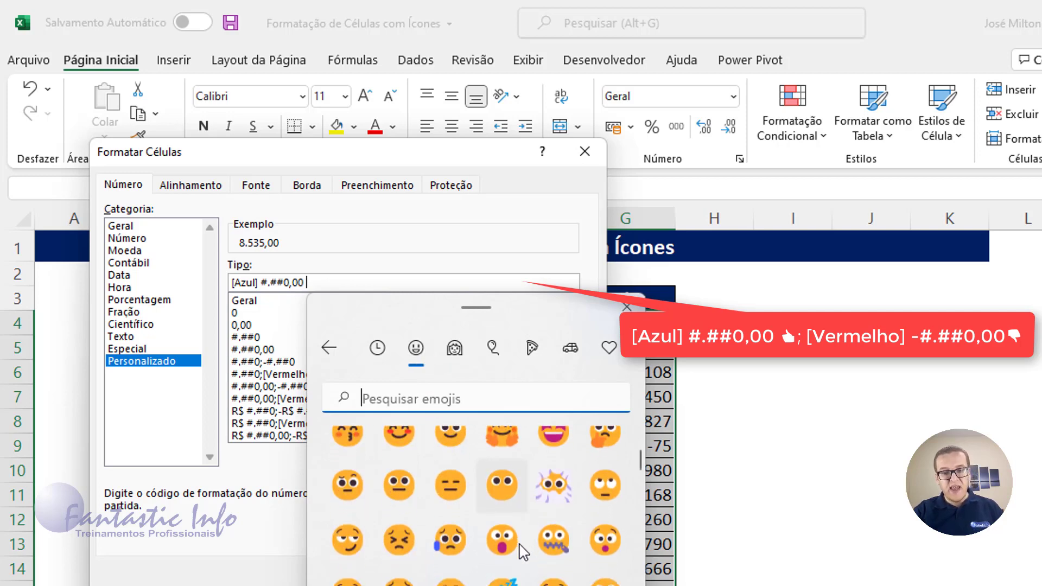
{"action": "scroll", "coordinate": [516, 546], "scroll_direction": "down", "scroll_amount": 2}
{"action": "scroll", "coordinate": [502, 554], "scroll_direction": "down", "scroll_amount": 2}
{"action": "scroll", "coordinate": [502, 543], "scroll_direction": "down", "scroll_amount": 1}
{"action": "scroll", "coordinate": [501, 542], "scroll_direction": "down", "scroll_amount": 1}
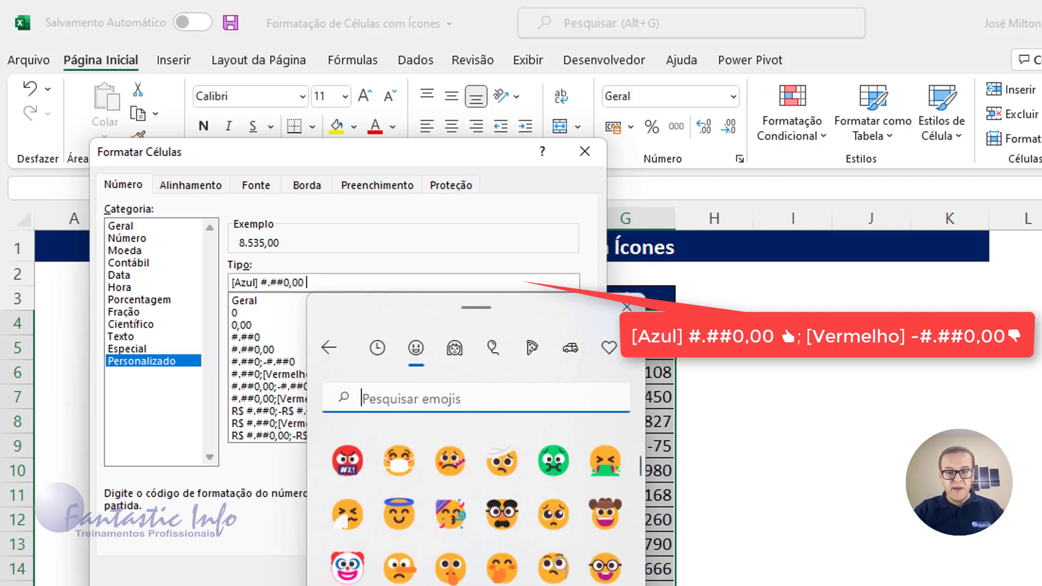
{"action": "scroll", "coordinate": [501, 543], "scroll_direction": "down", "scroll_amount": 1}
{"action": "scroll", "coordinate": [502, 515], "scroll_direction": "down", "scroll_amount": 1}
{"action": "scroll", "coordinate": [502, 489], "scroll_direction": "down", "scroll_amount": 2}
{"action": "scroll", "coordinate": [502, 489], "scroll_direction": "down", "scroll_amount": 1}
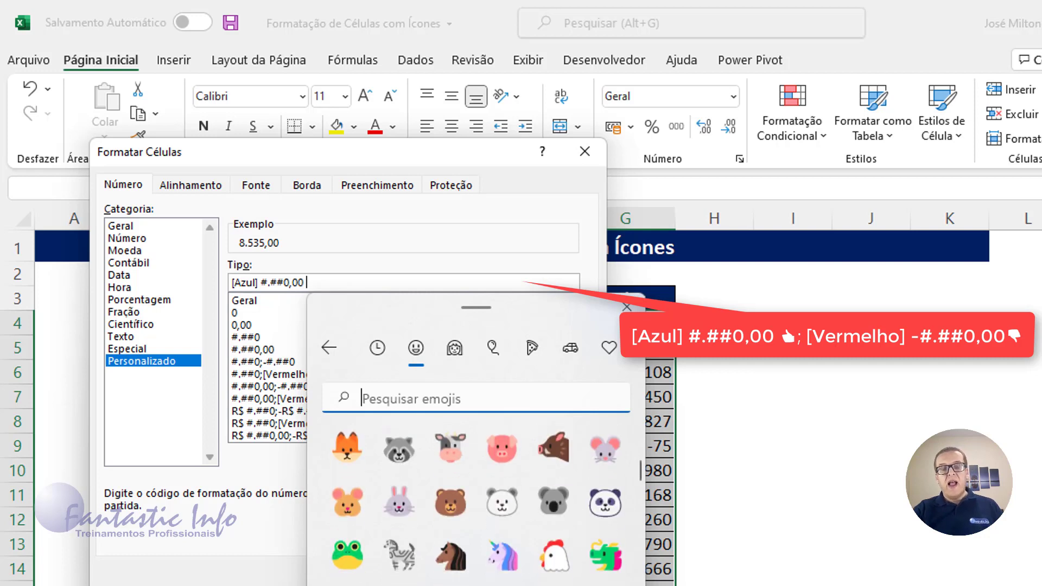
{"action": "scroll", "coordinate": [502, 489], "scroll_direction": "down", "scroll_amount": 1}
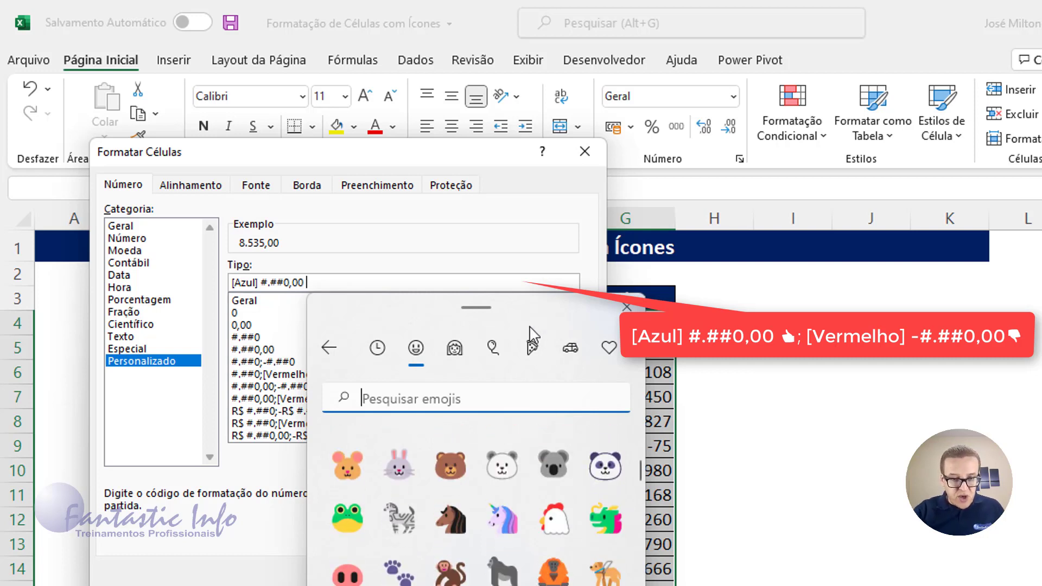
{"action": "mouse_move", "coordinate": [475, 305]}
{"action": "left_mouse_down"}
{"action": "mouse_move", "coordinate": [475, 165]}
{"action": "mouse_move", "coordinate": [472, 199]}
{"action": "left_mouse_up"}
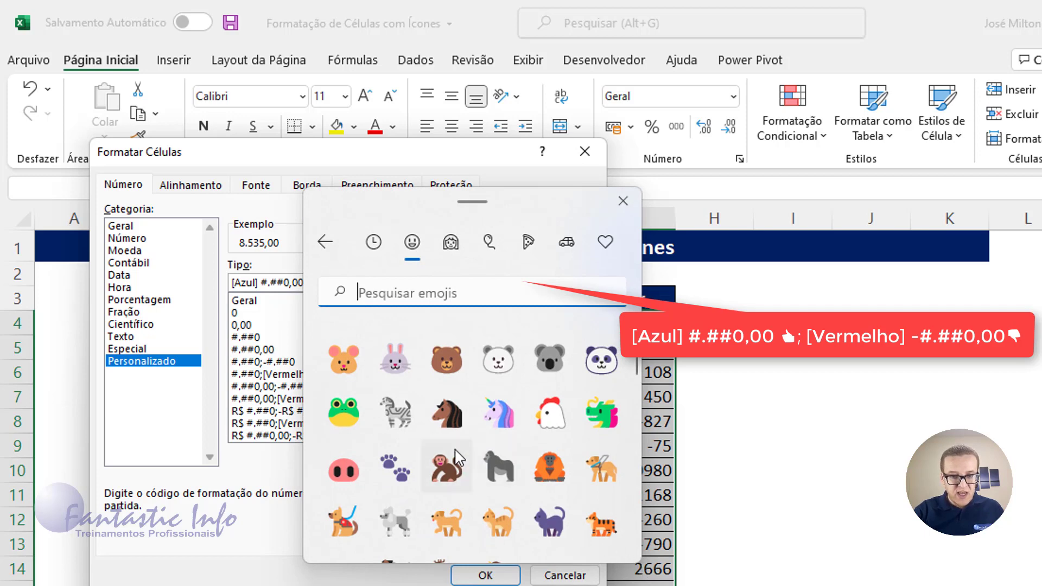
{"action": "left_click_drag", "start_coordinate": [639, 363], "coordinate": [635, 446]}
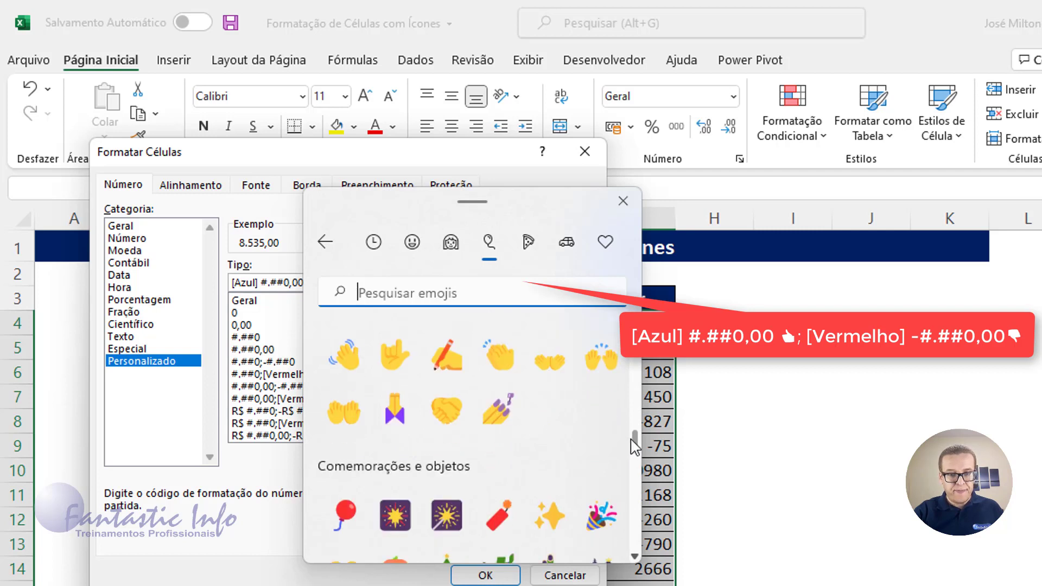
{"action": "scroll", "coordinate": [525, 402], "scroll_direction": "up", "scroll_amount": 2}
{"action": "scroll", "coordinate": [497, 423], "scroll_direction": "up", "scroll_amount": 1}
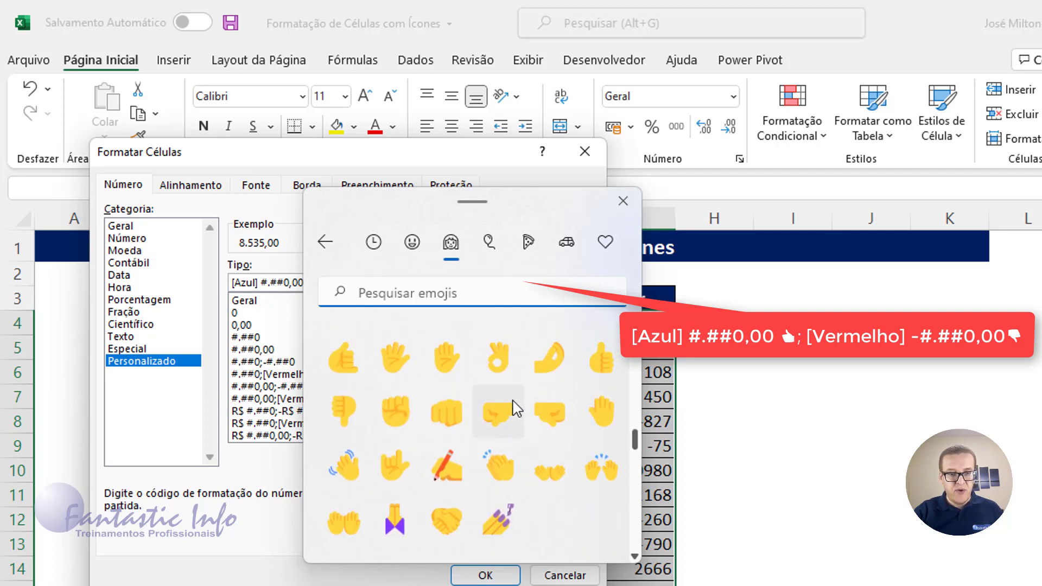
{"action": "scroll", "coordinate": [496, 445], "scroll_direction": "up", "scroll_amount": 1}
{"action": "scroll", "coordinate": [478, 432], "scroll_direction": "up", "scroll_amount": 1}
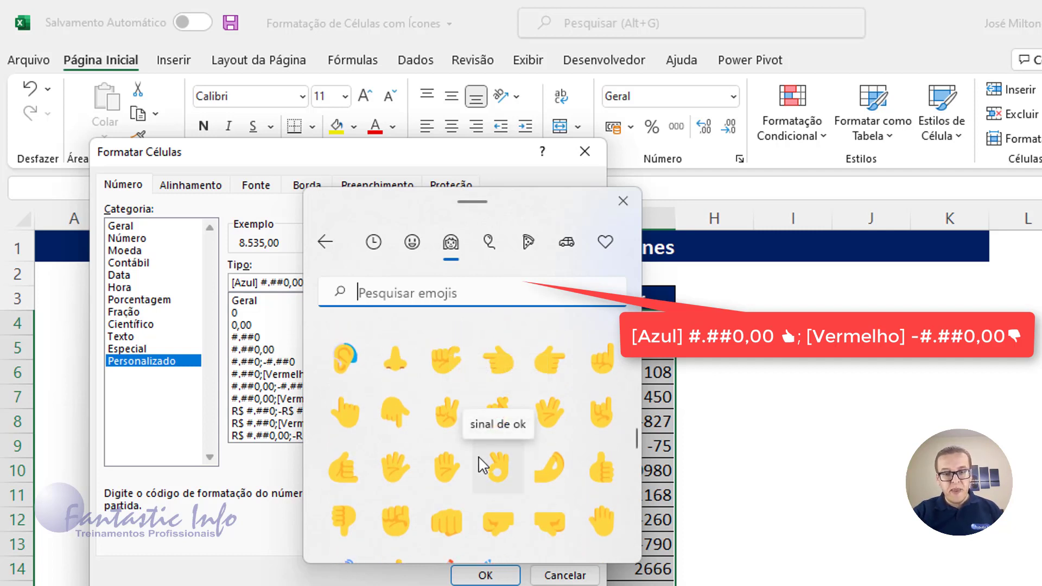
{"action": "scroll", "coordinate": [488, 434], "scroll_direction": "up", "scroll_amount": 2}
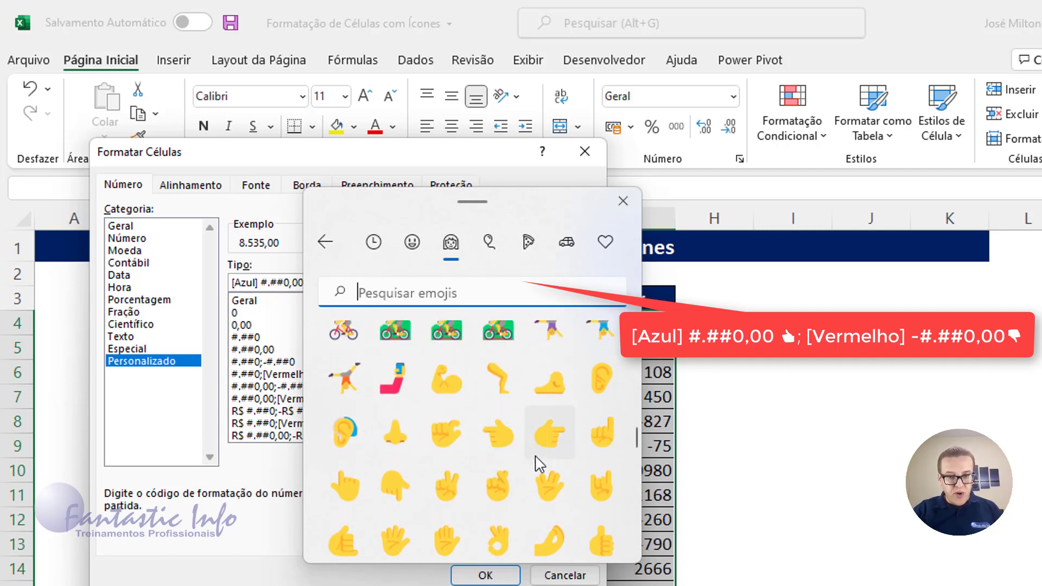
{"action": "scroll", "coordinate": [505, 474], "scroll_direction": "down", "scroll_amount": 1}
{"action": "scroll", "coordinate": [453, 496], "scroll_direction": "down", "scroll_amount": 1}
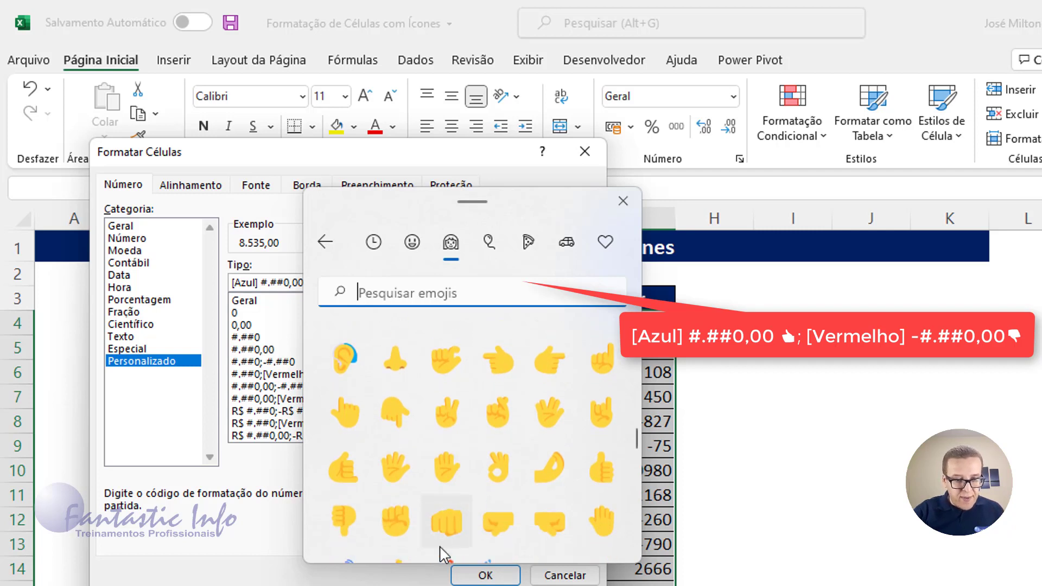
{"action": "left_click", "coordinate": [612, 480]}
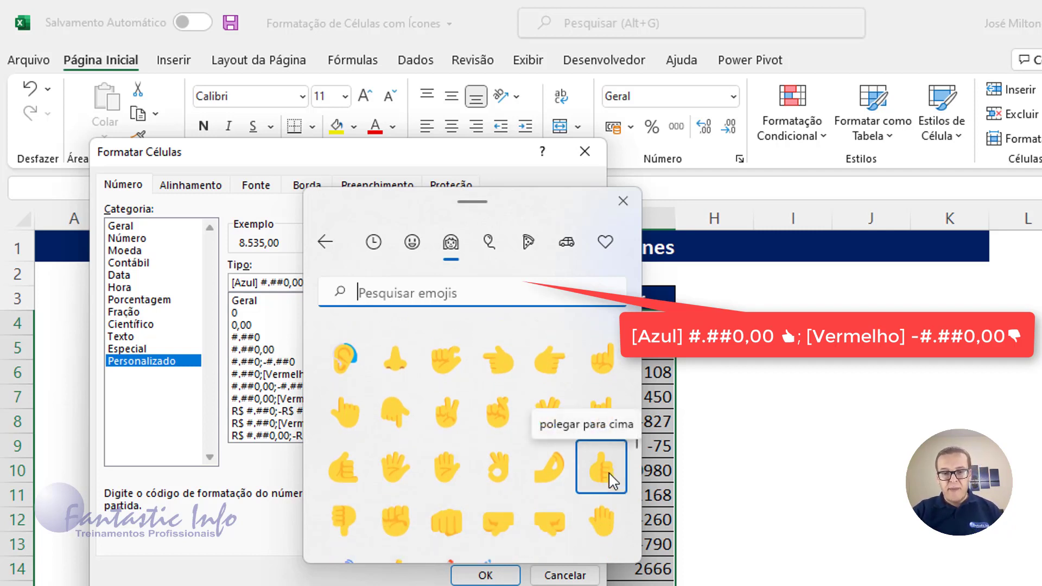
{"action": "left_click", "coordinate": [612, 480]}
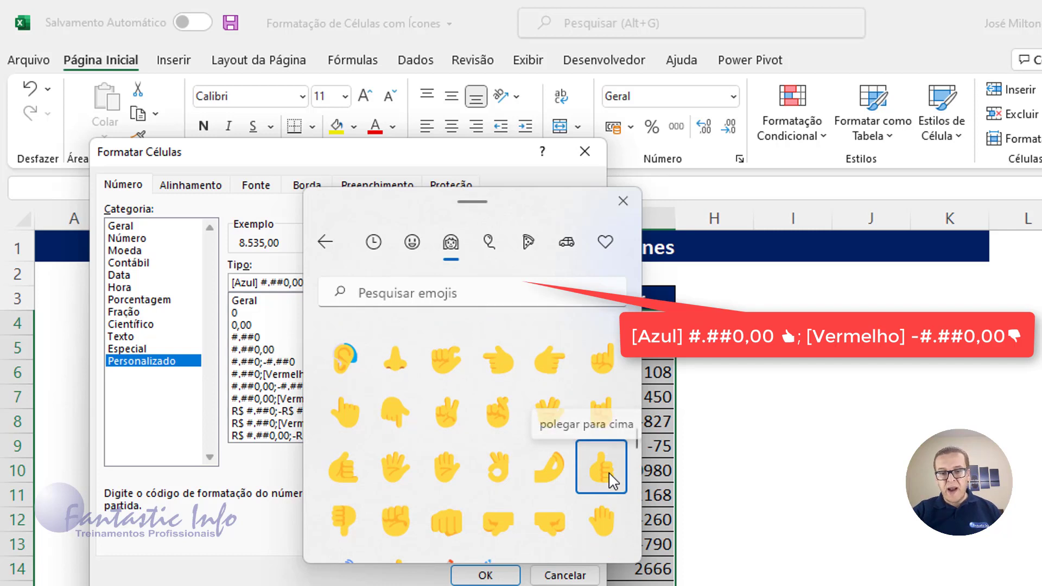
{"action": "left_click", "coordinate": [300, 243]}
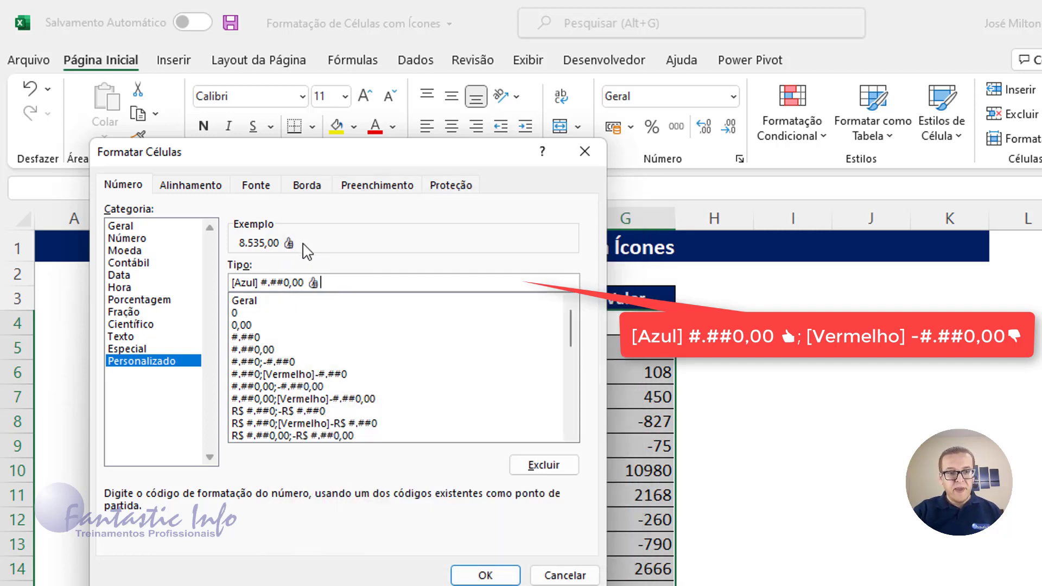
Append the red negative section ';[Vermelho] -#.##0,00' after the blue thumbs-up part of the format code.
{"action": "left_click", "coordinate": [322, 284]}
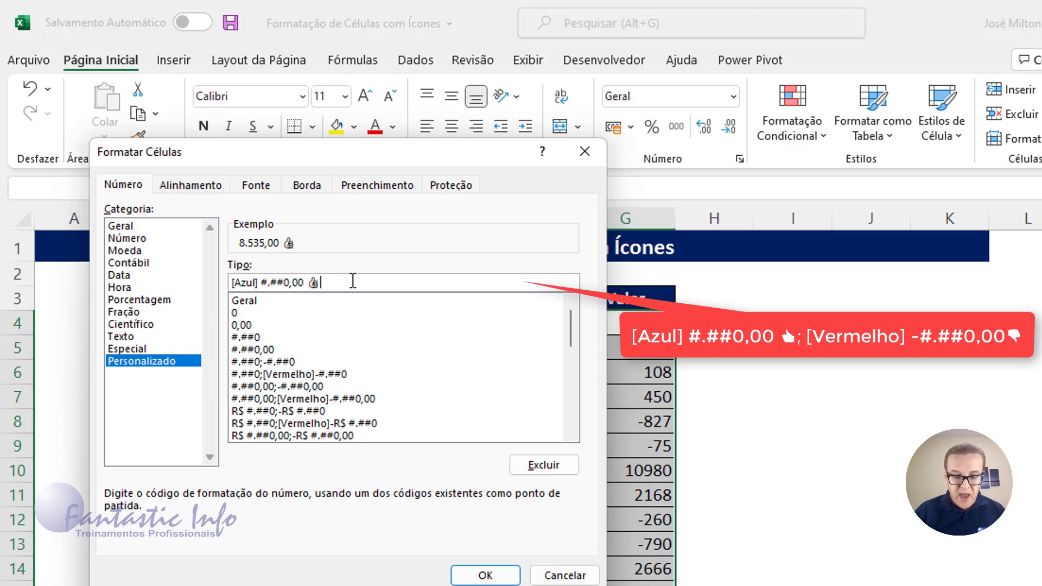
{"action": "type", "text": ";"}
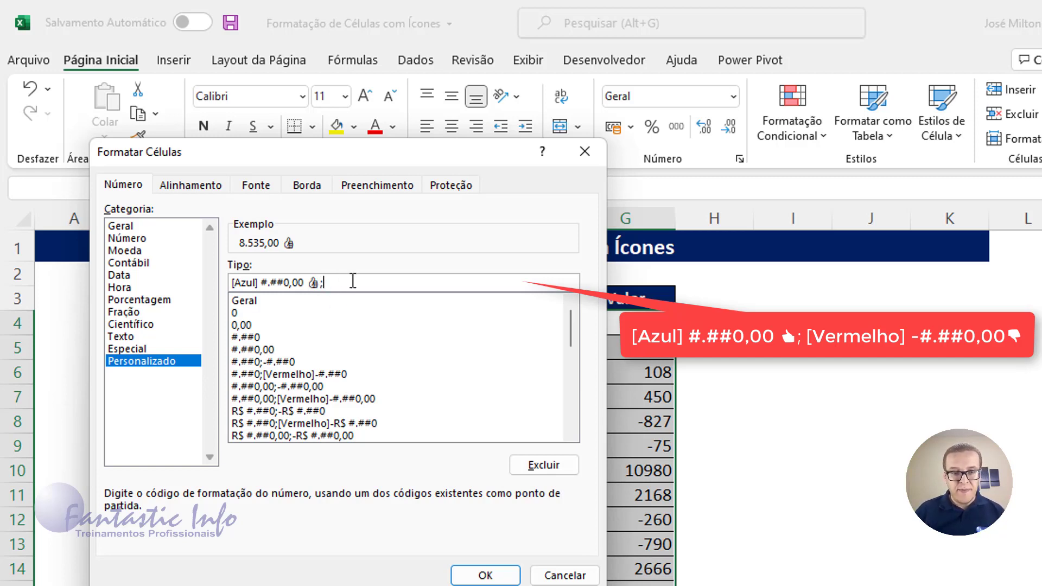
{"action": "type", "text": "["}
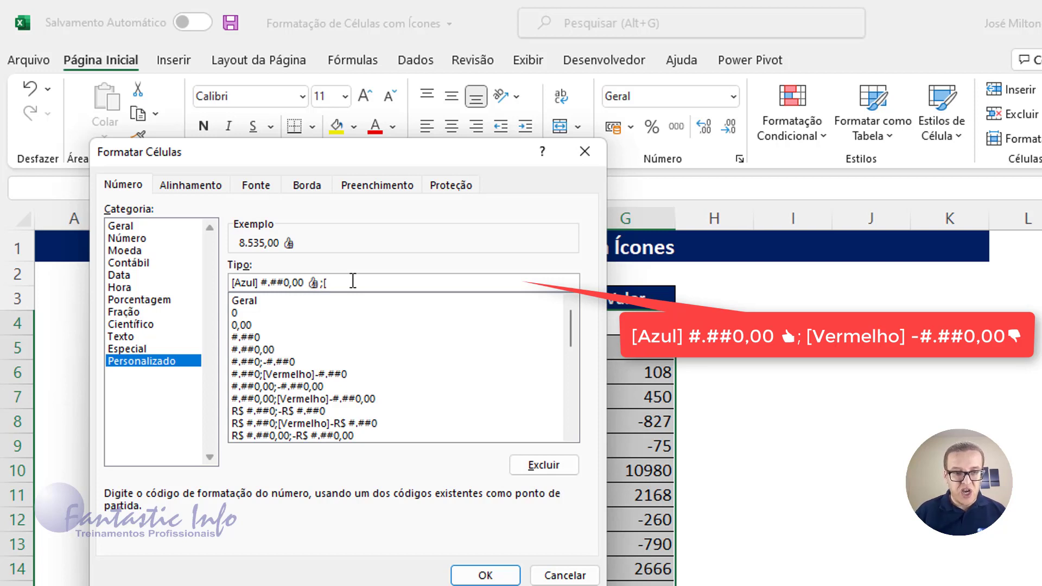
{"action": "type", "text": "Verme"}
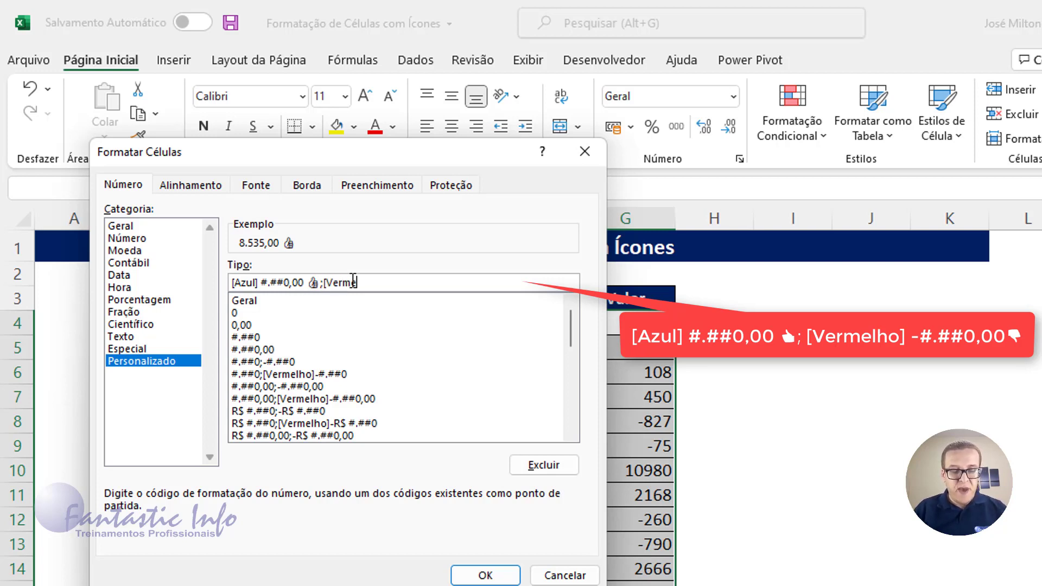
{"action": "type", "text": "lho] "}
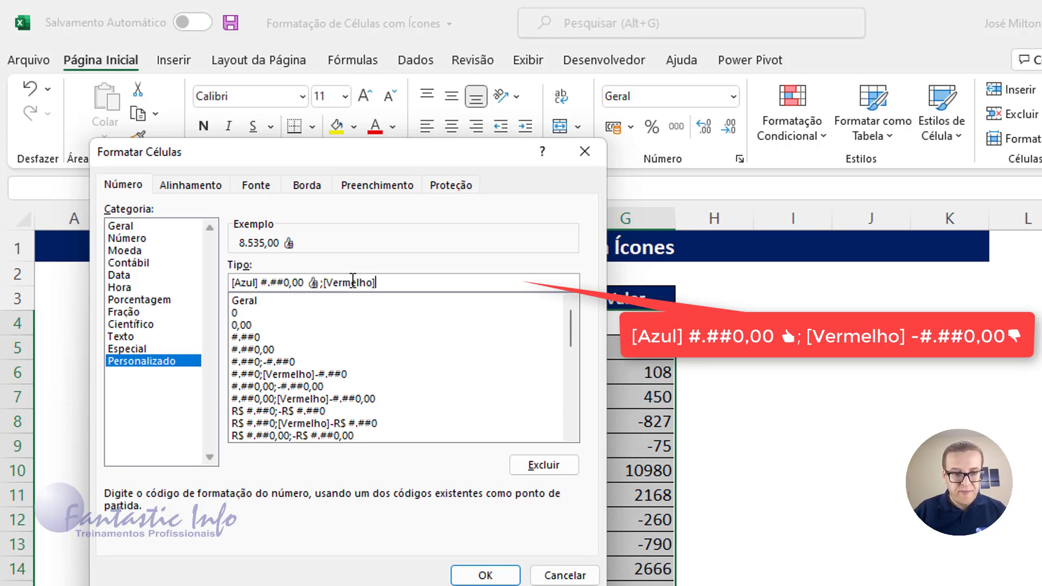
{"action": "type", "text": "-"}
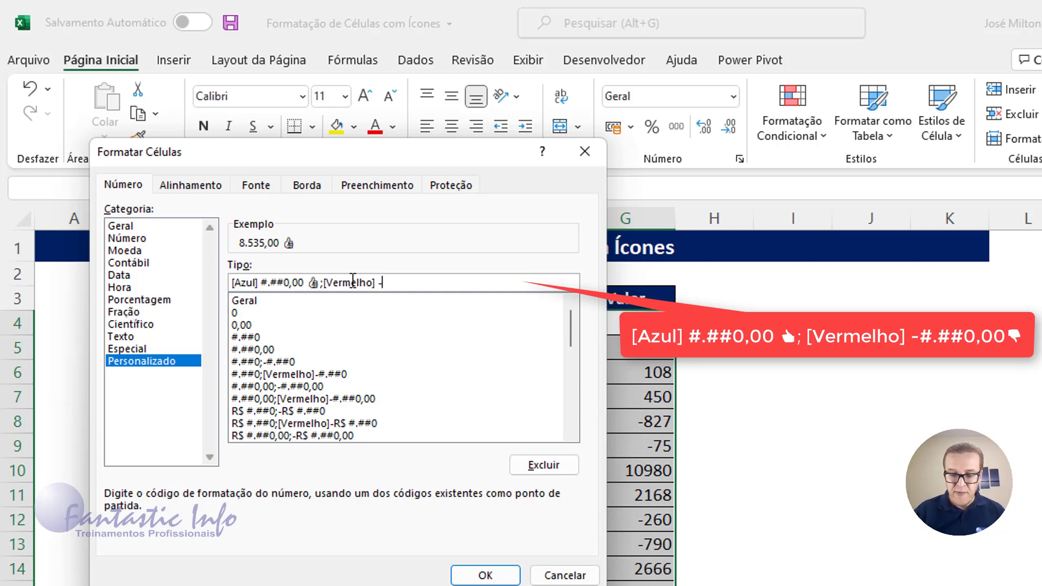
{"action": "type", "text": "#"}
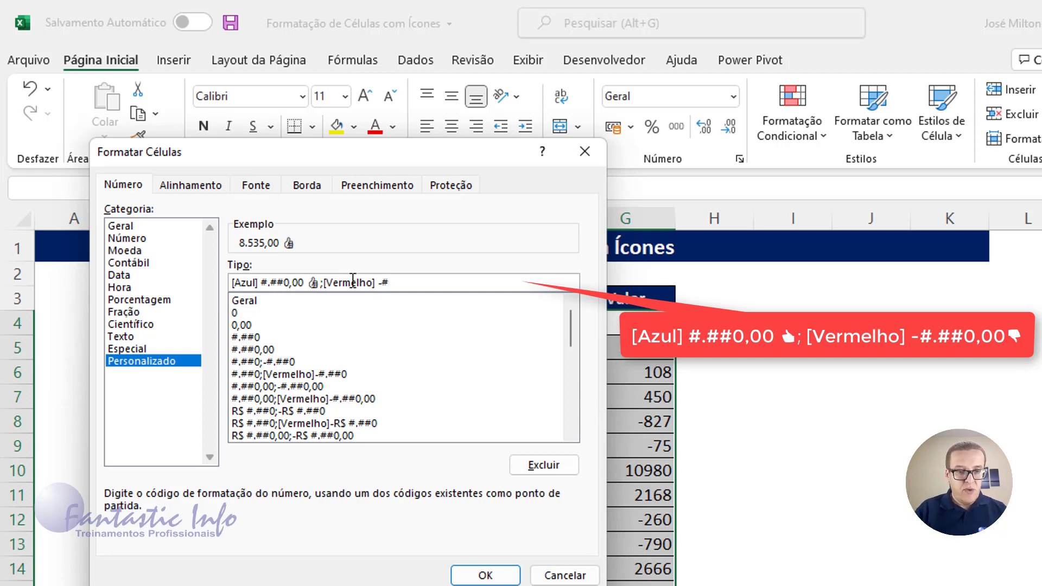
{"action": "type", "text": ".##"}
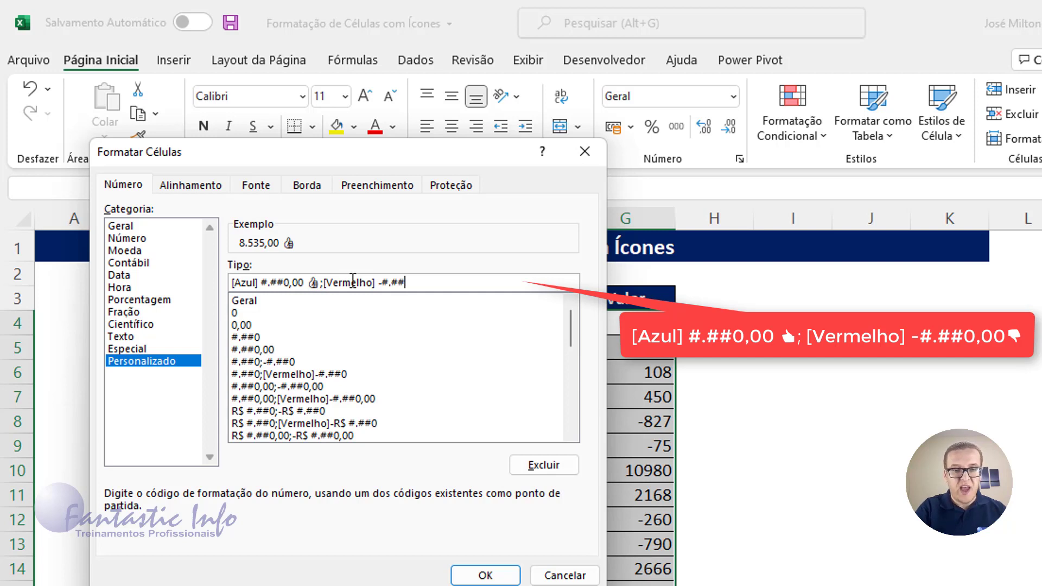
{"action": "type", "text": "0,"}
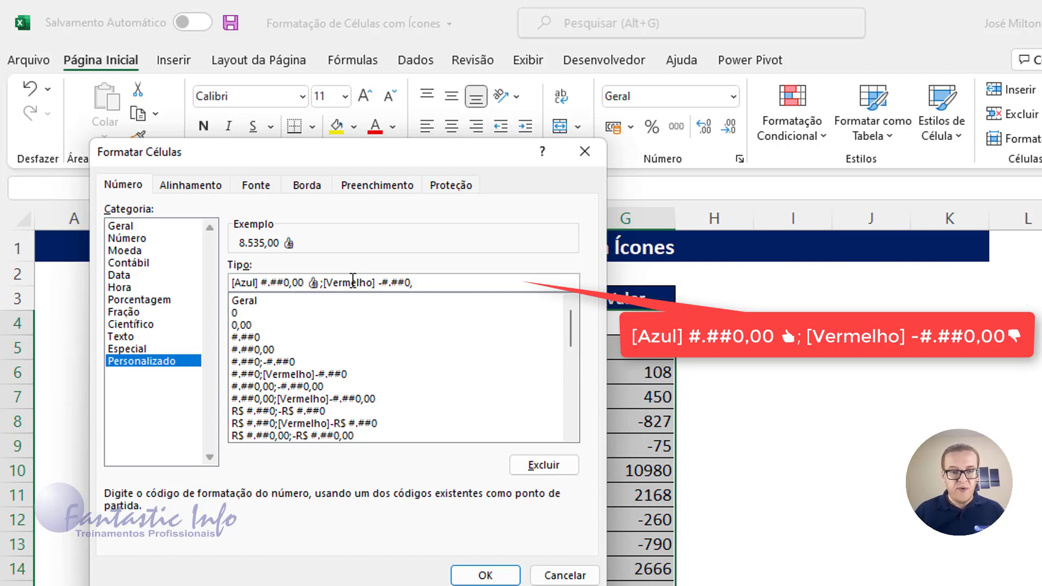
{"action": "type", "text": "00"}
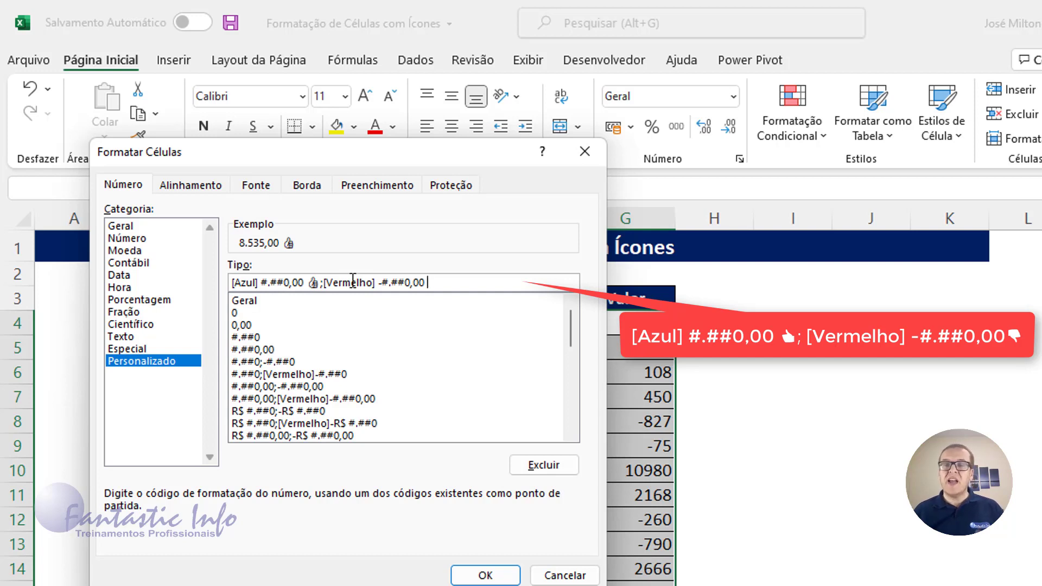
{"action": "key", "text": "super+period"}
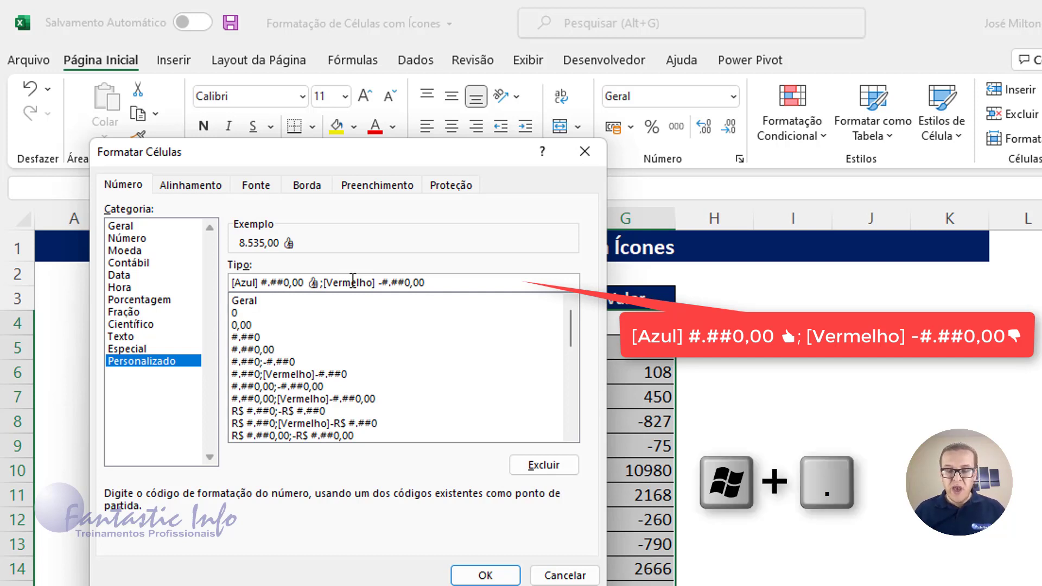
End the negative section with a 👎 thumbs-down emoji, found by searching 'polegar'.
{"action": "key", "text": "super+period"}
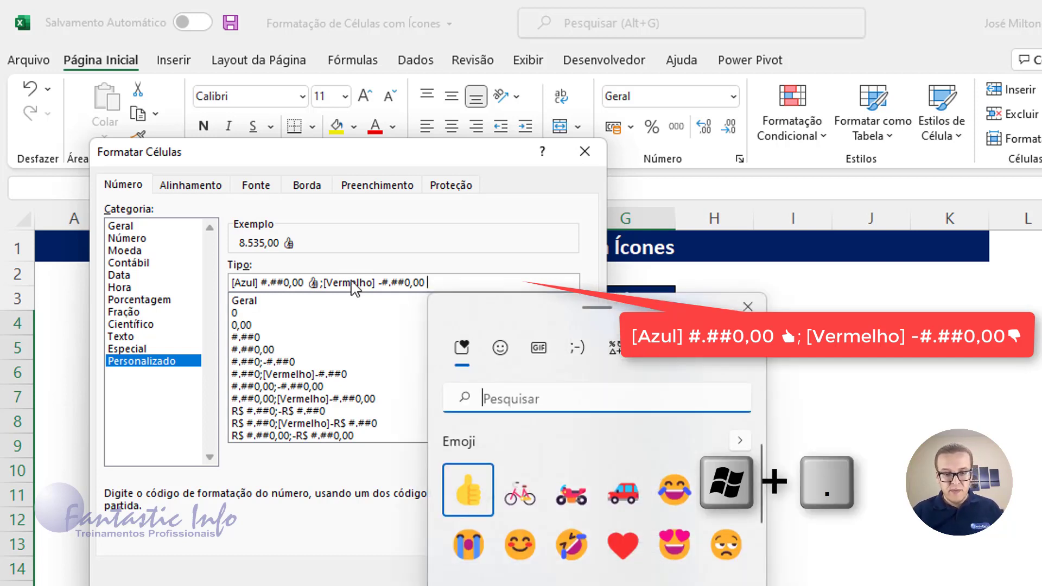
{"action": "left_click", "coordinate": [499, 348]}
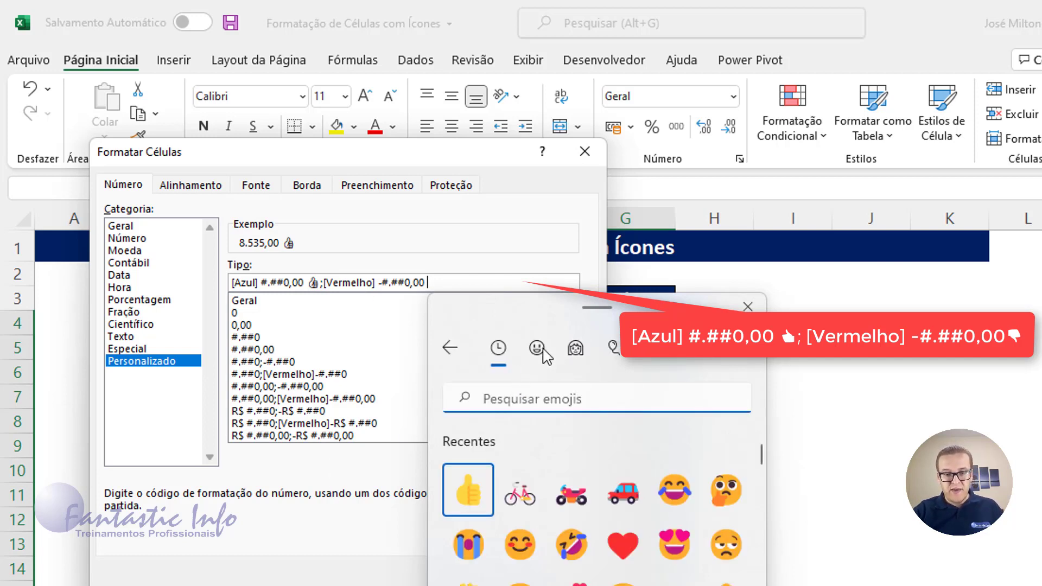
{"action": "left_click", "coordinate": [538, 348]}
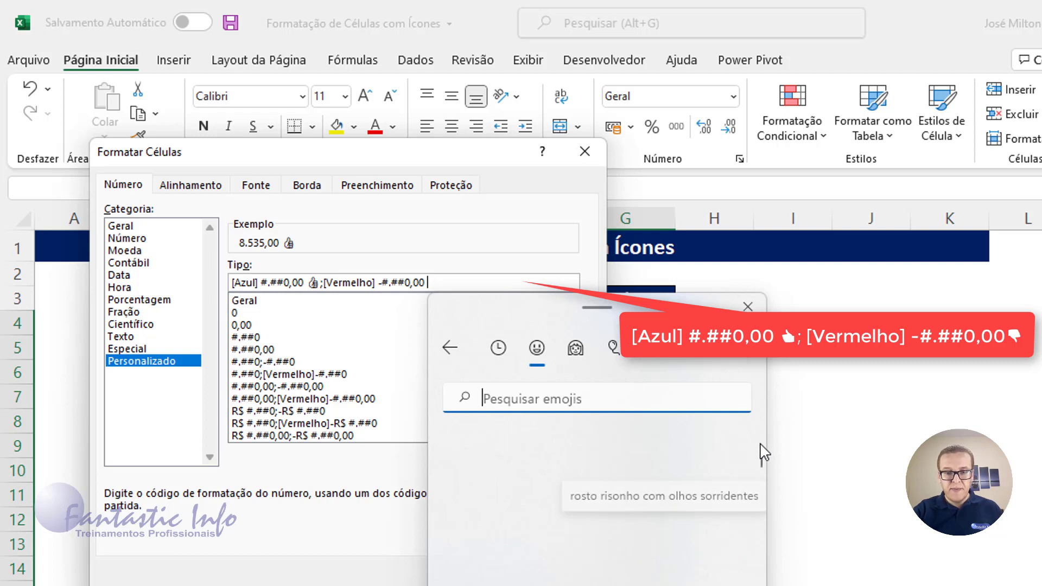
{"action": "mouse_move", "coordinate": [760, 456]}
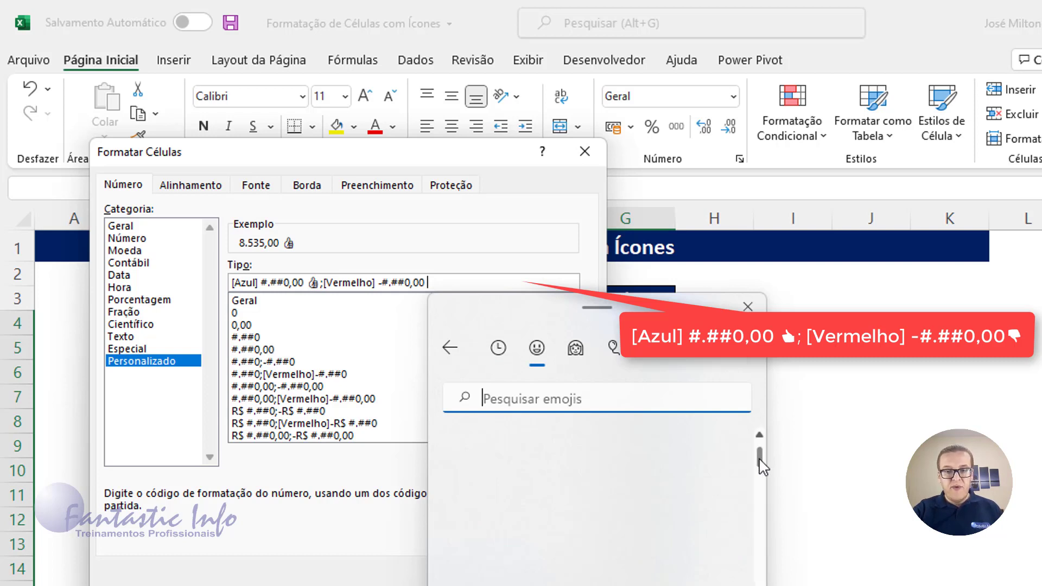
{"action": "left_click_drag", "start_coordinate": [761, 456], "coordinate": [761, 492]}
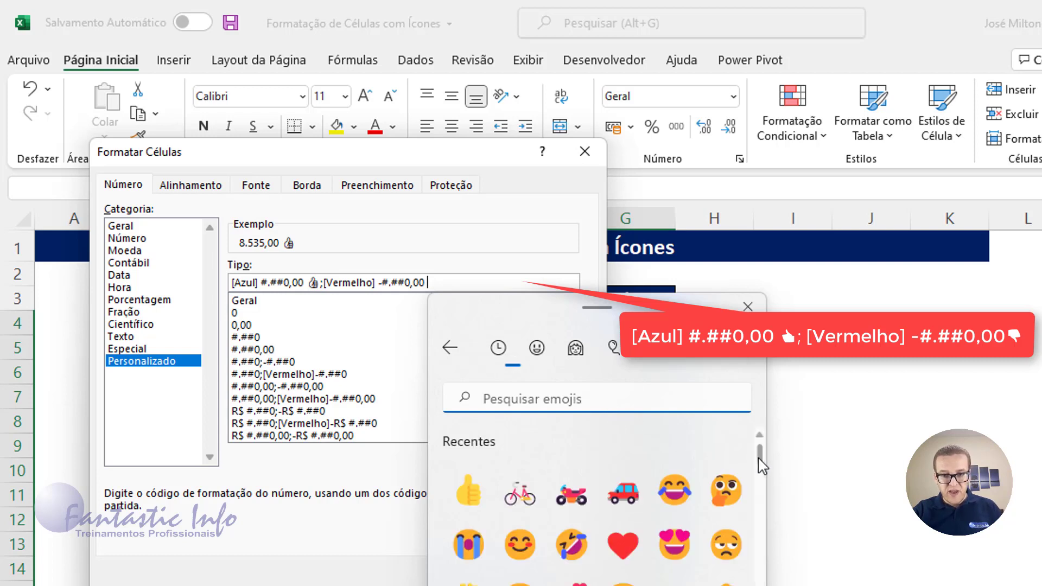
{"action": "scroll", "coordinate": [762, 462], "scroll_direction": "down", "scroll_amount": 3}
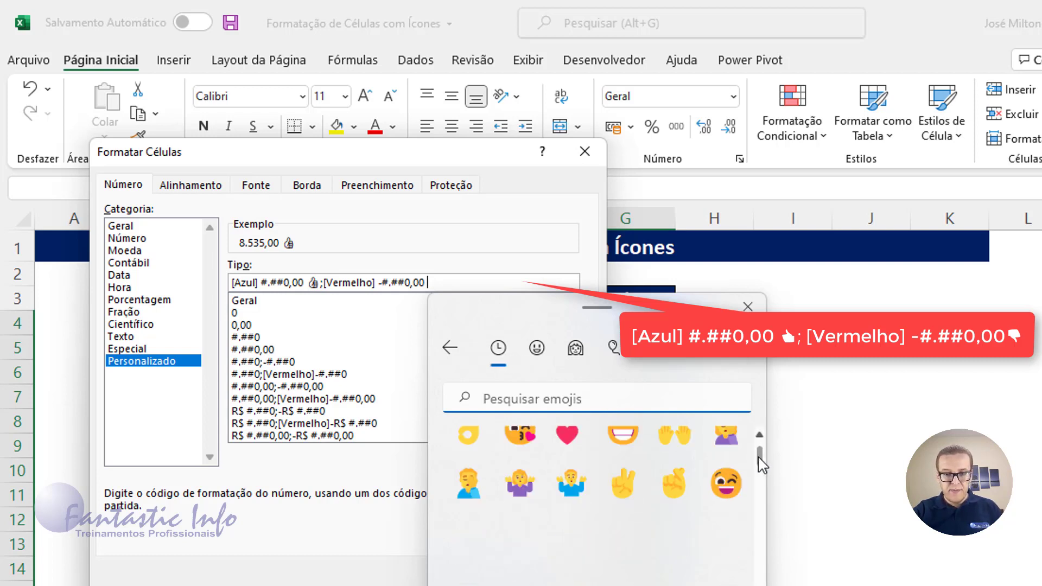
{"action": "scroll", "coordinate": [762, 462], "scroll_direction": "down", "scroll_amount": 3}
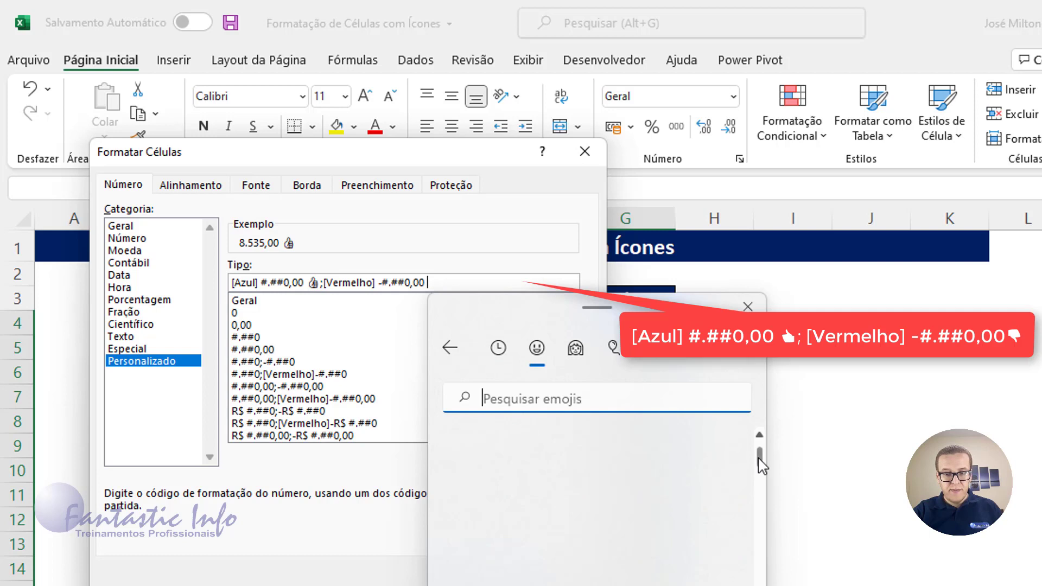
{"action": "left_click_drag", "start_coordinate": [762, 464], "coordinate": [760, 504]}
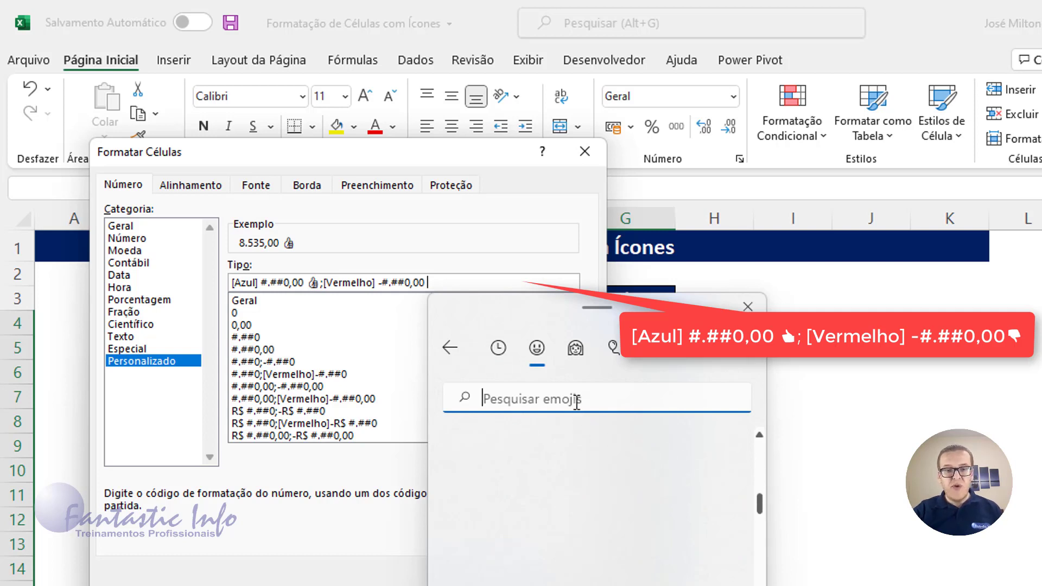
{"action": "type", "text": "pol"}
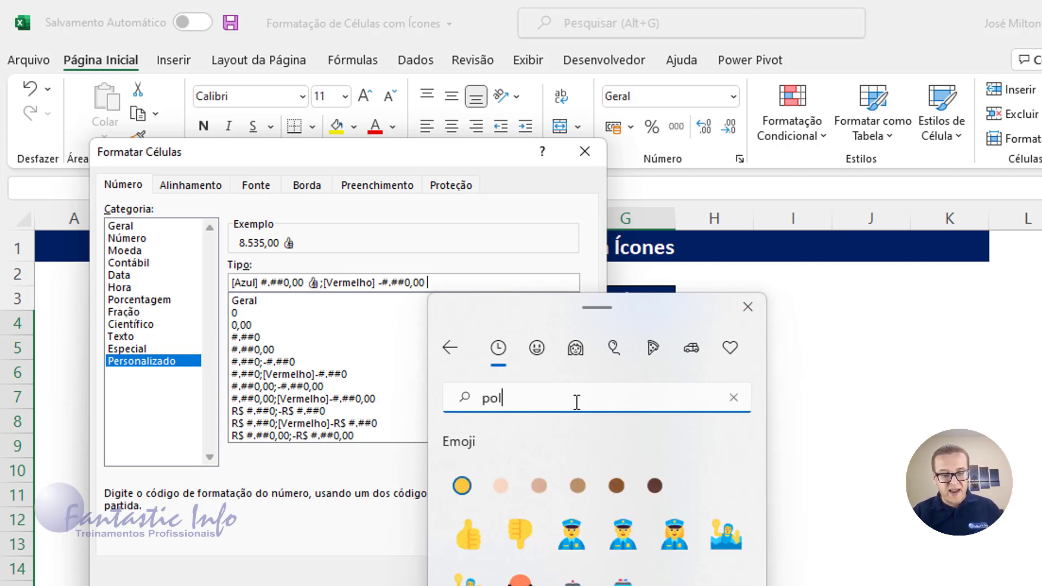
{"action": "type", "text": "egar"}
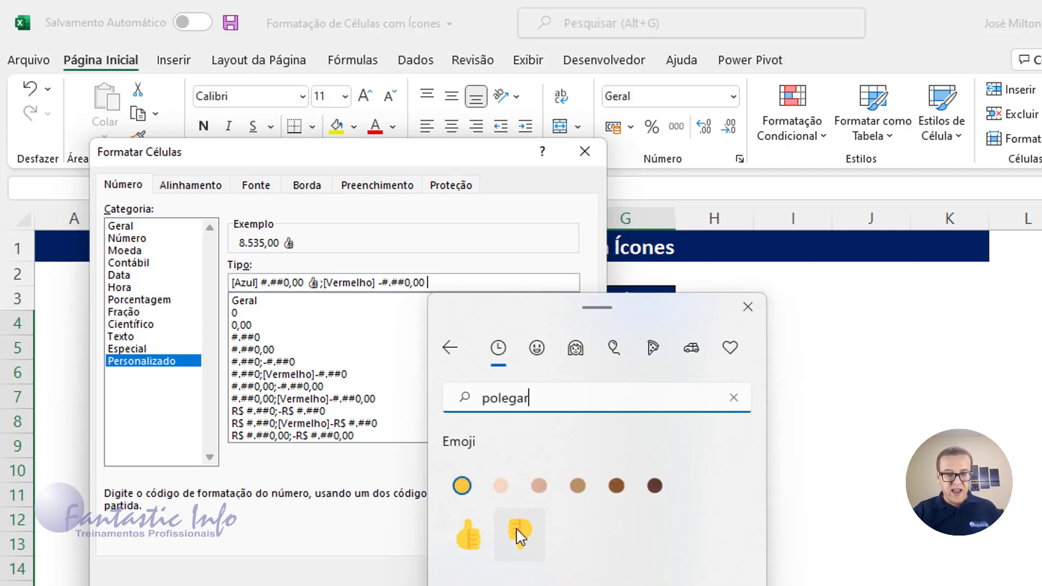
{"action": "left_click", "coordinate": [525, 538]}
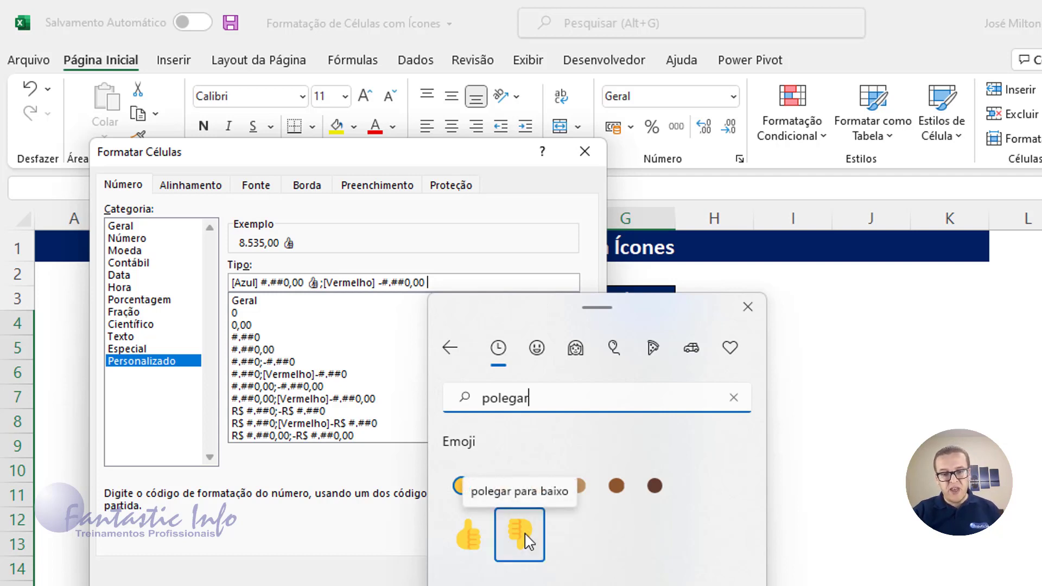
{"action": "left_click", "coordinate": [472, 282]}
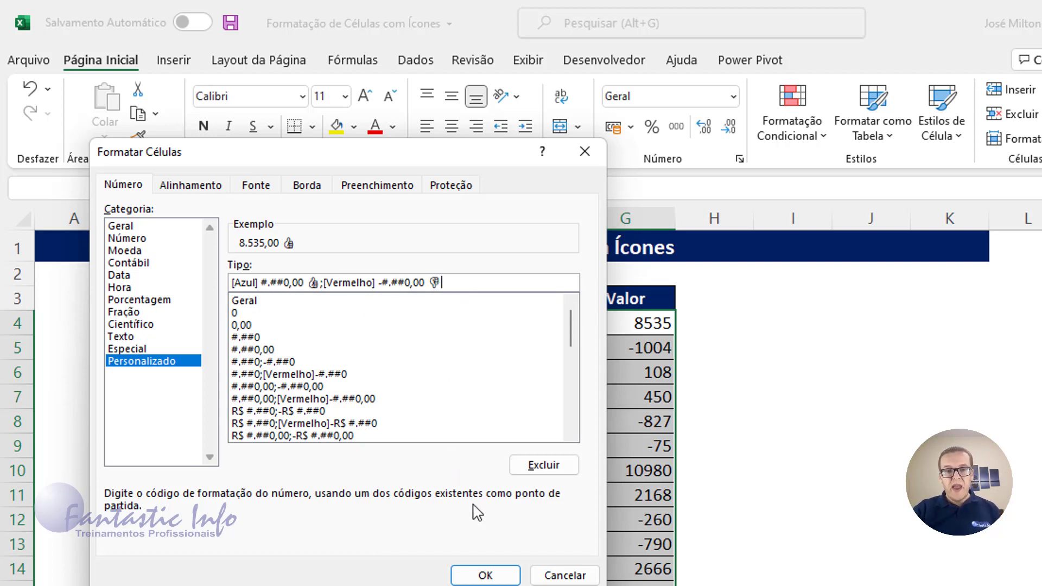
Apply the custom format and widen column G so values like 8.535,00 👍 and -1.004,00 👎 show fully.
{"action": "left_click", "coordinate": [490, 576]}
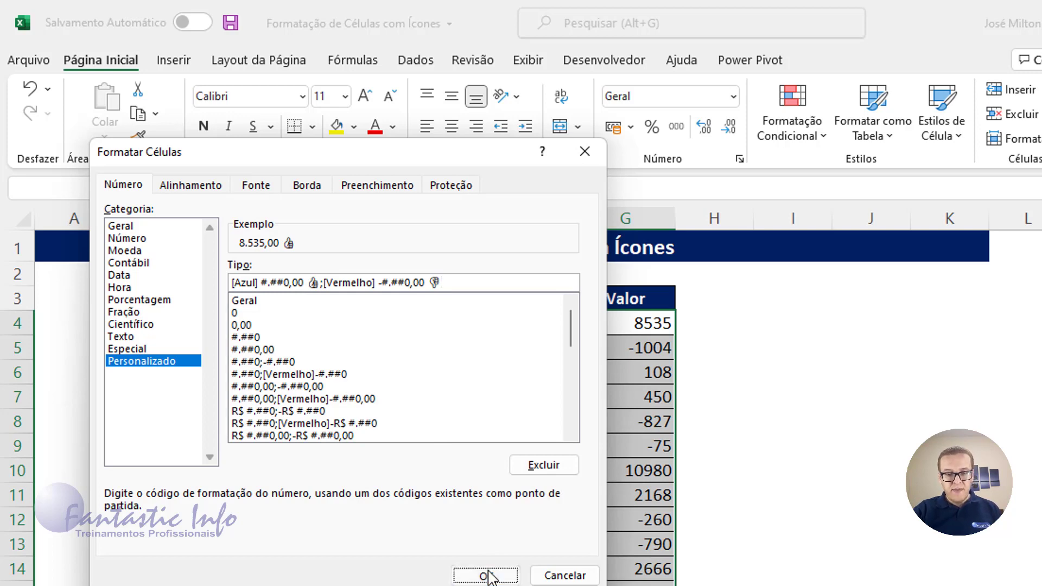
{"action": "double_click", "coordinate": [681, 223]}
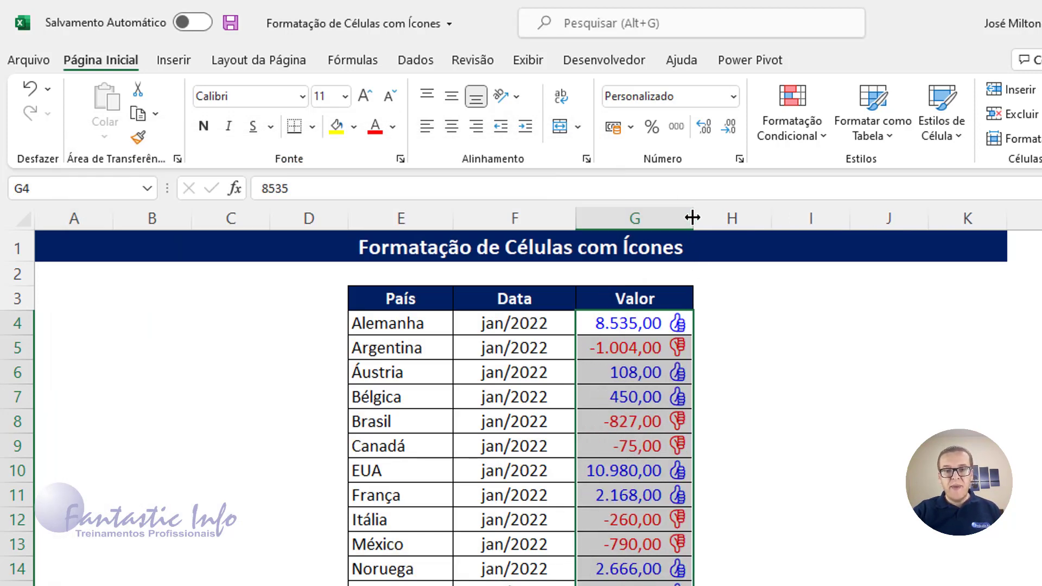
{"action": "left_click_drag", "start_coordinate": [692, 217], "coordinate": [703, 217]}
{"action": "left_click", "coordinate": [624, 326]}
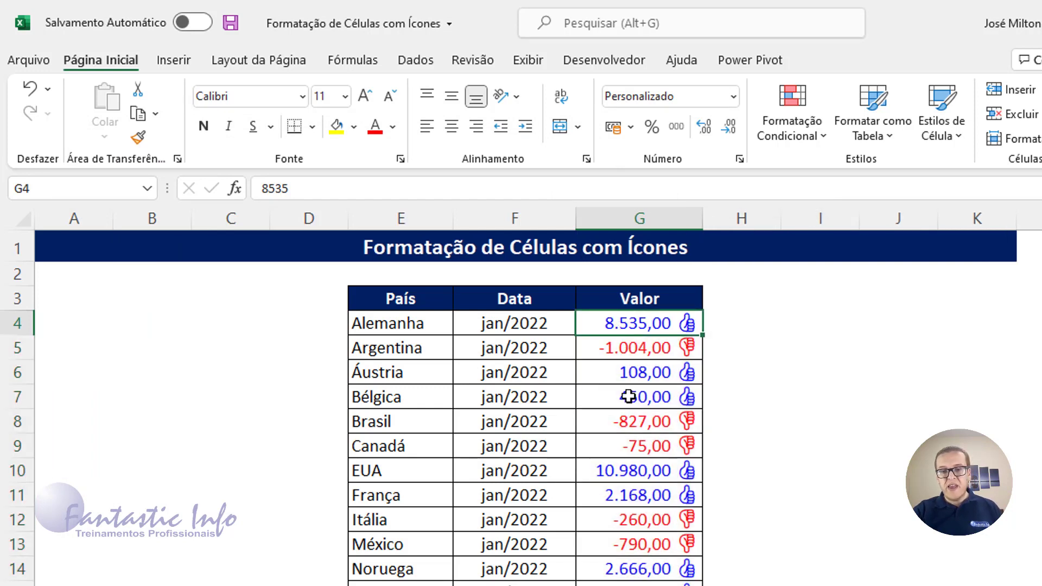